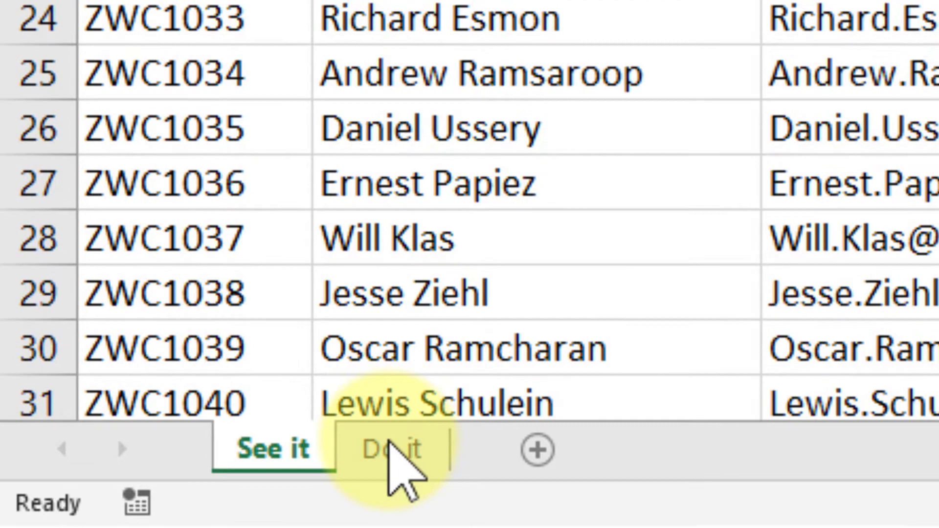
# On the See it sheet, turn on filtering for the employee table headers
pyautogui.click(391, 453)
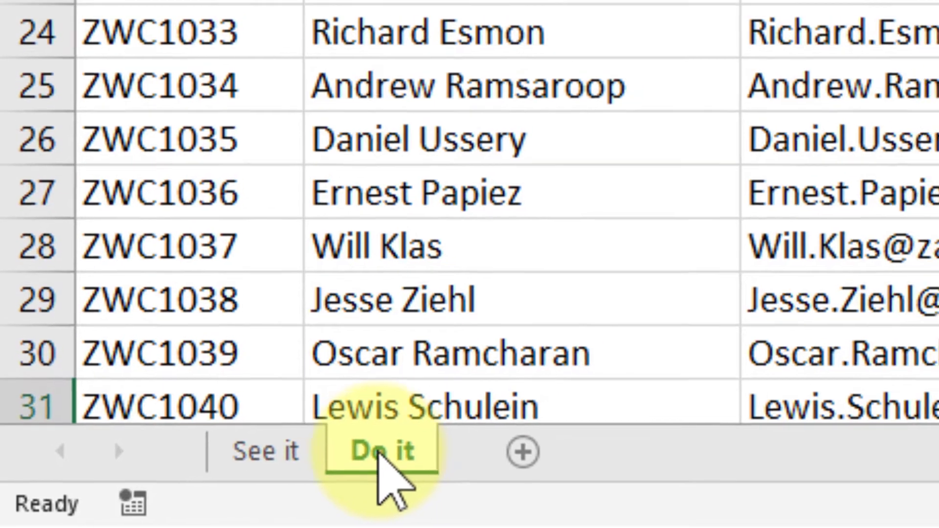
pyautogui.click(273, 449)
pyautogui.click(168, 157)
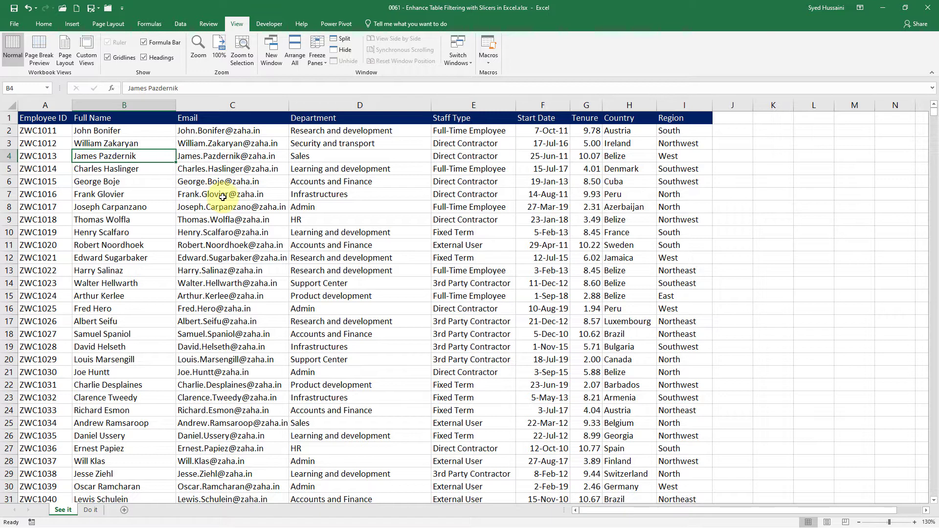
pyautogui.click(254, 191)
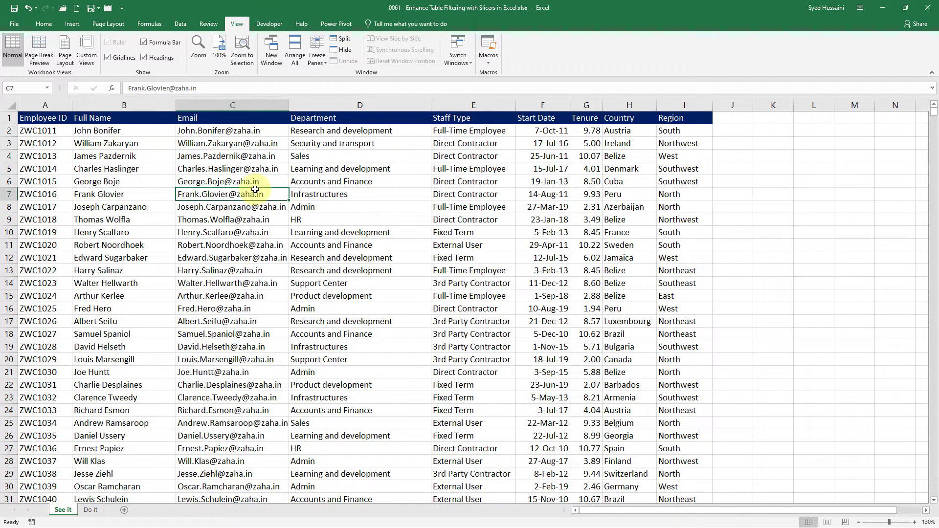
pyautogui.click(208, 171)
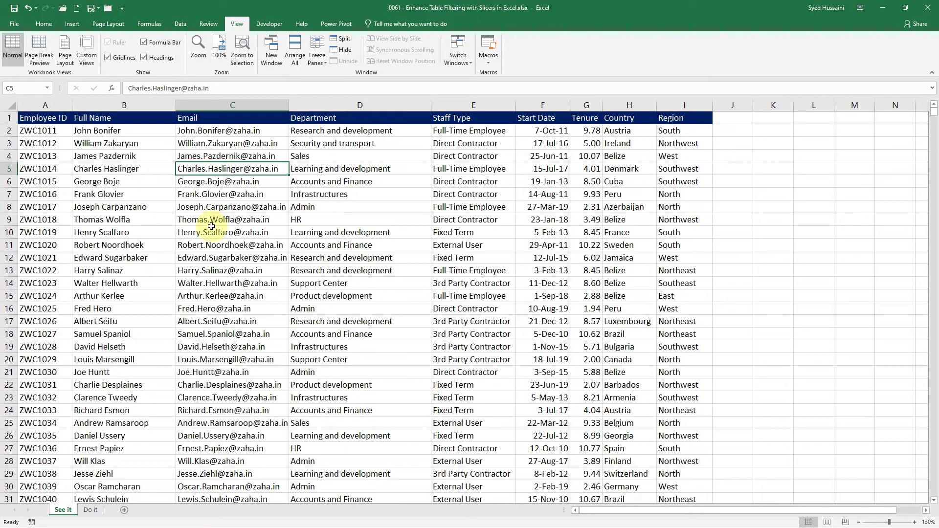
pyautogui.click(180, 25)
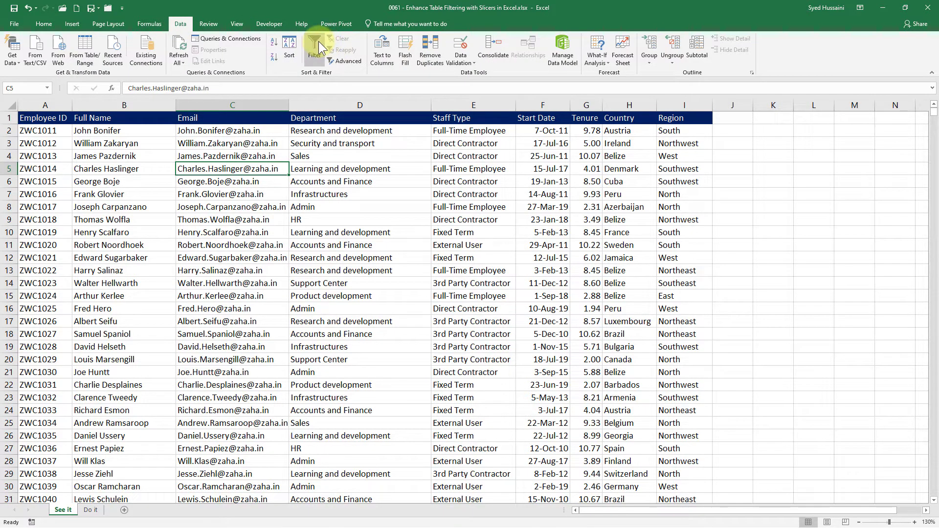
pyautogui.click(318, 41)
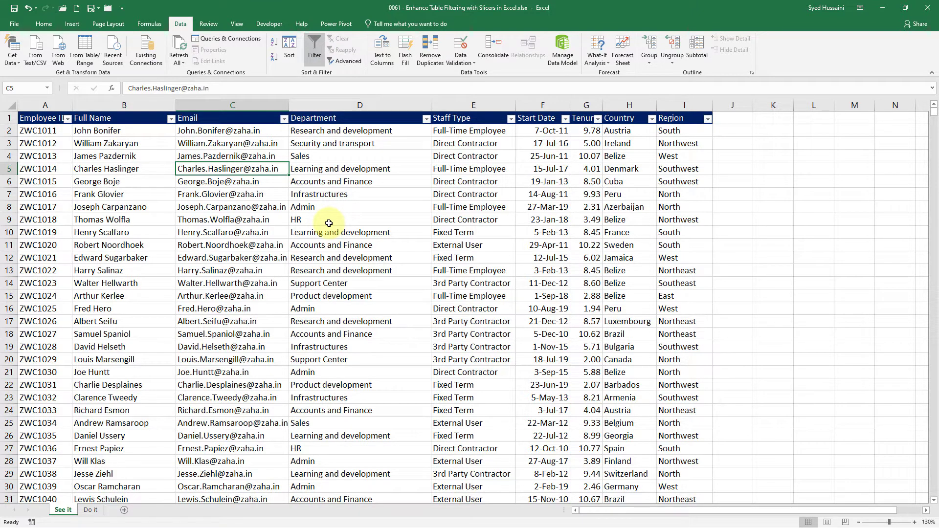
# Filter the Department column to IT services only
pyautogui.click(426, 119)
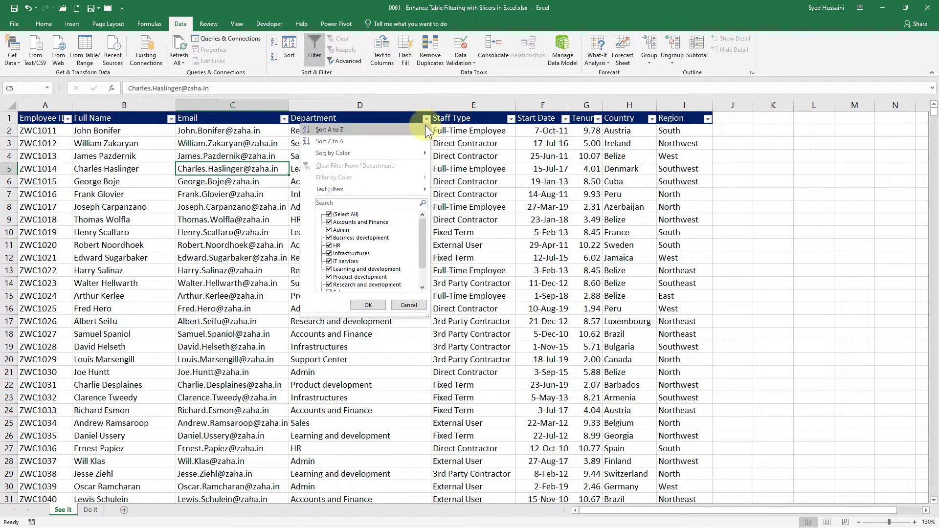
pyautogui.click(330, 214)
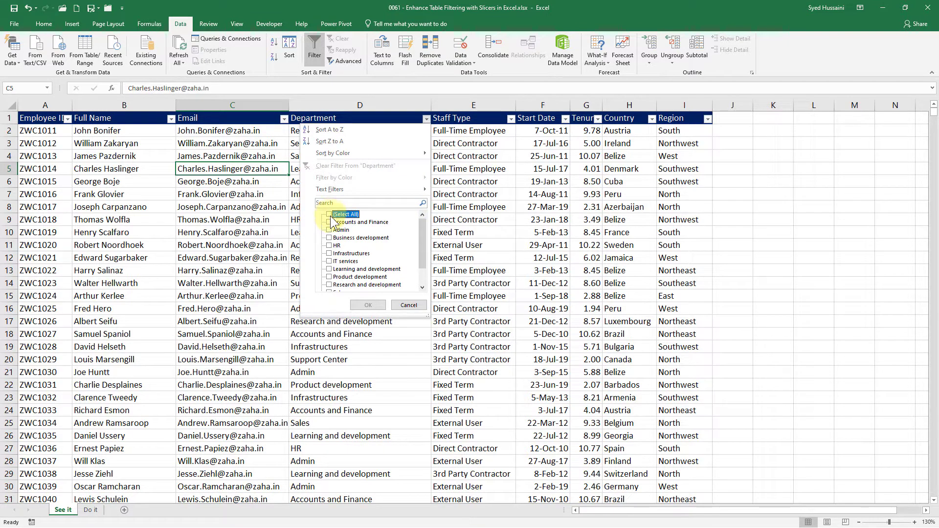
pyautogui.click(330, 262)
pyautogui.click(353, 305)
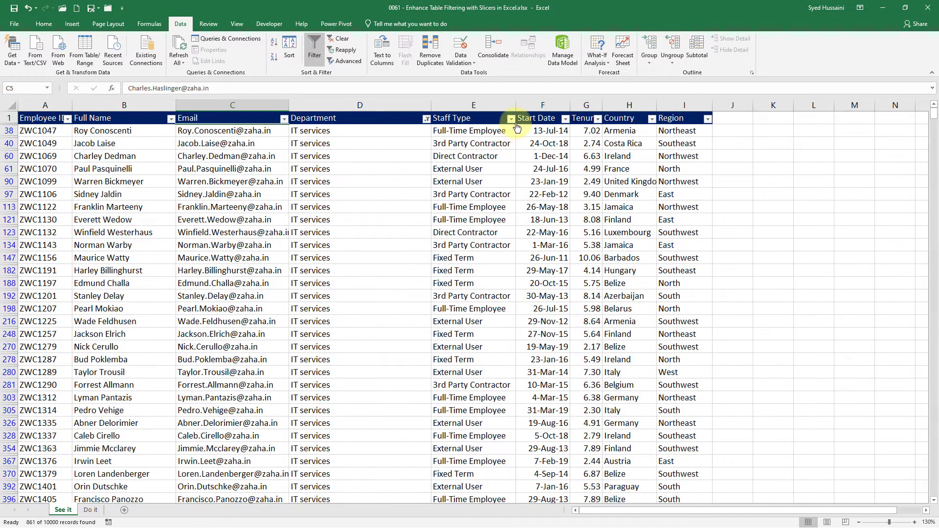
# Filter the Staff Type column to Full-Time Employee only
pyautogui.click(511, 120)
pyautogui.click(414, 214)
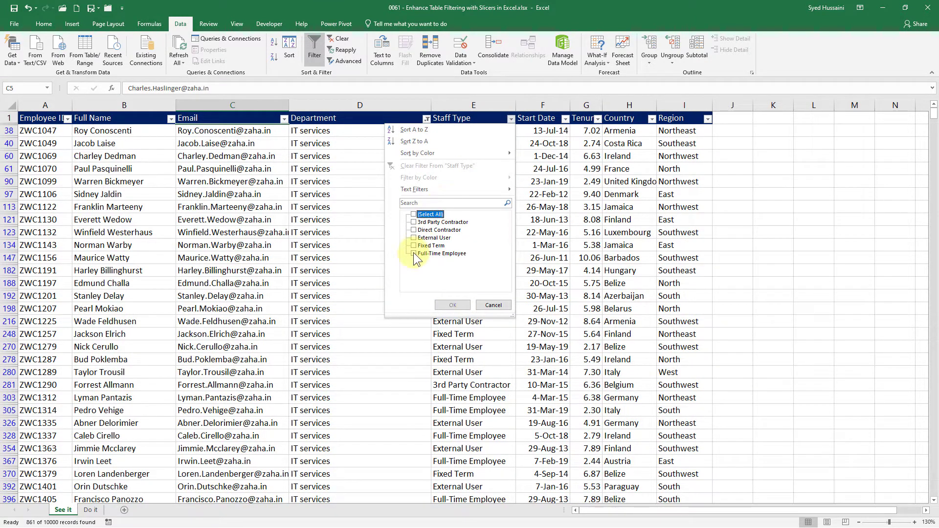
pyautogui.click(413, 254)
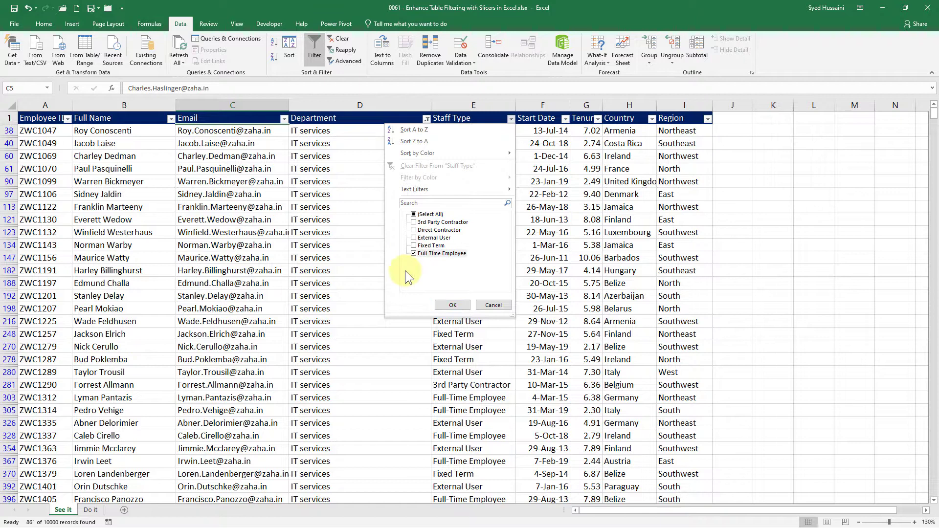
pyautogui.click(442, 307)
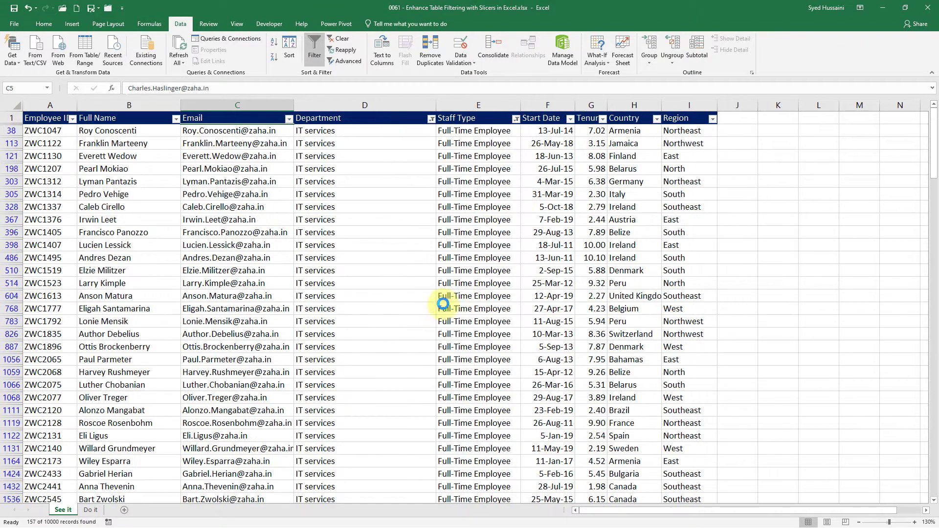
# Filter the Country column to Austria only and select the four rows' Region values
pyautogui.click(644, 121)
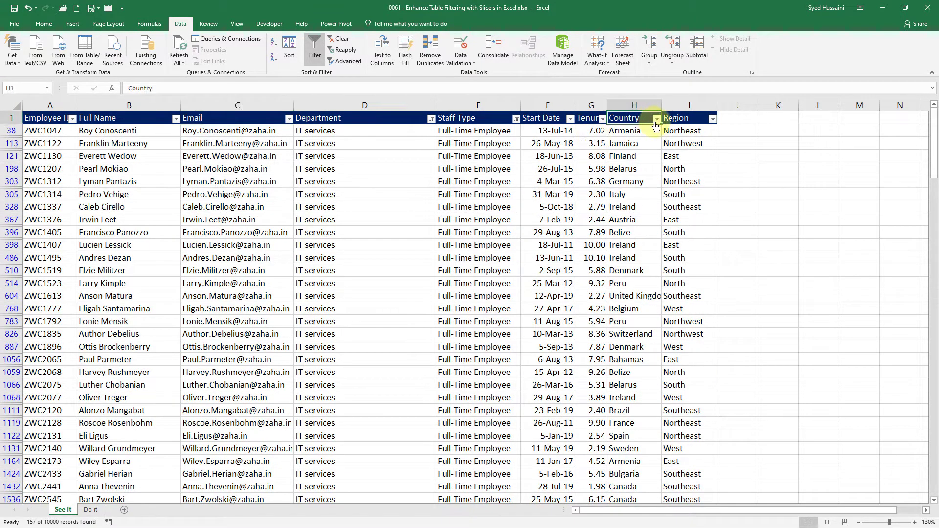
pyautogui.click(656, 121)
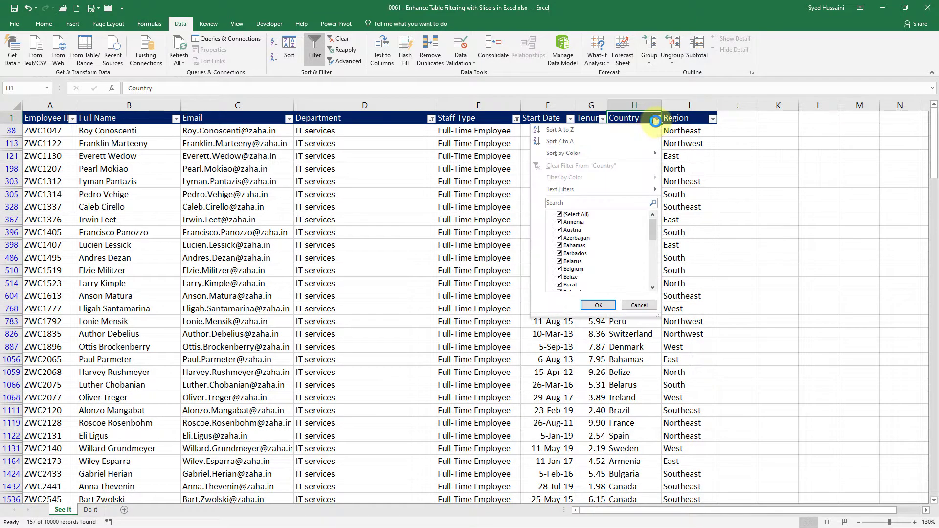
pyautogui.click(559, 215)
pyautogui.click(560, 231)
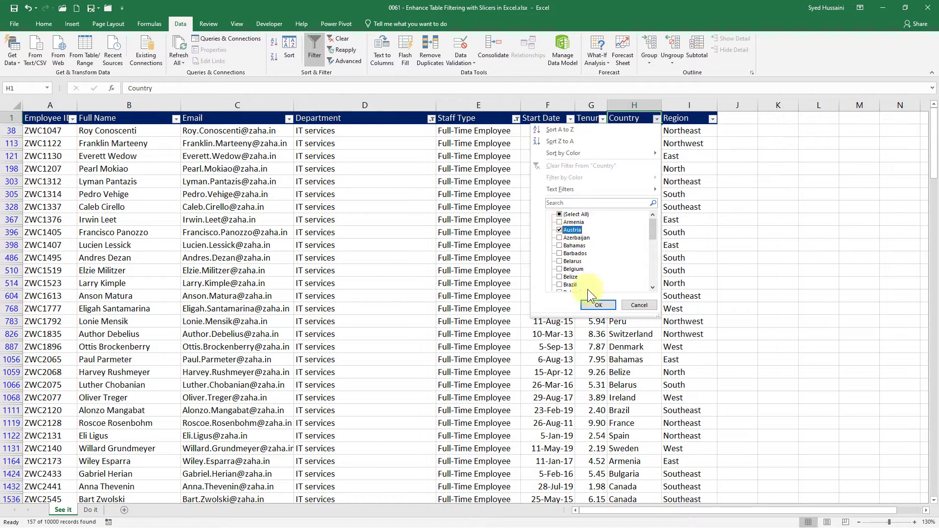
pyautogui.click(599, 305)
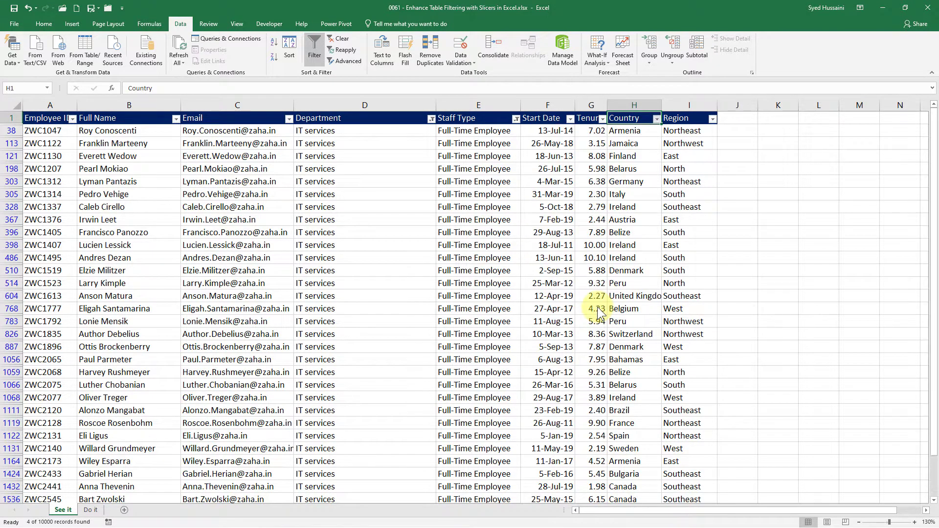
pyautogui.moveTo(680, 131); pyautogui.dragTo(695, 167)
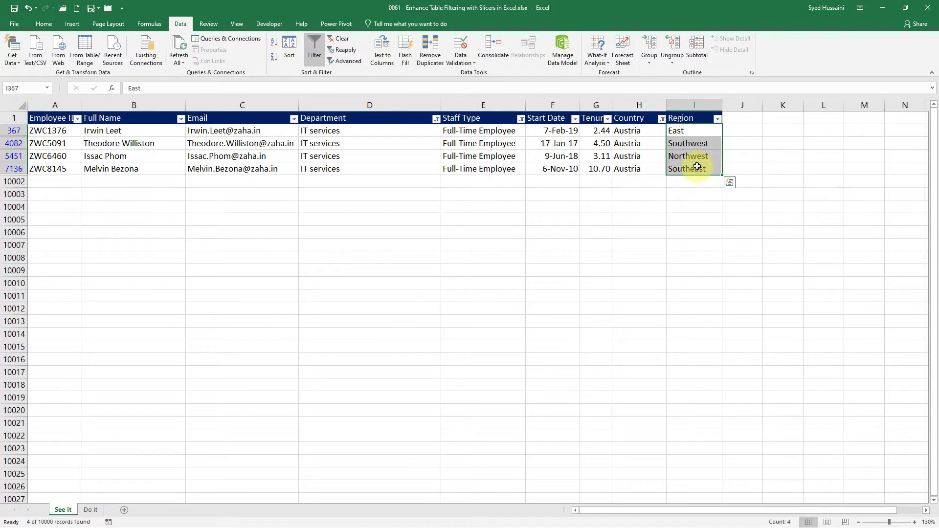
# Select the filtered Department, Staff Type and Country values to review them, then clear all filters
pyautogui.moveTo(348, 132); pyautogui.dragTo(352, 165)
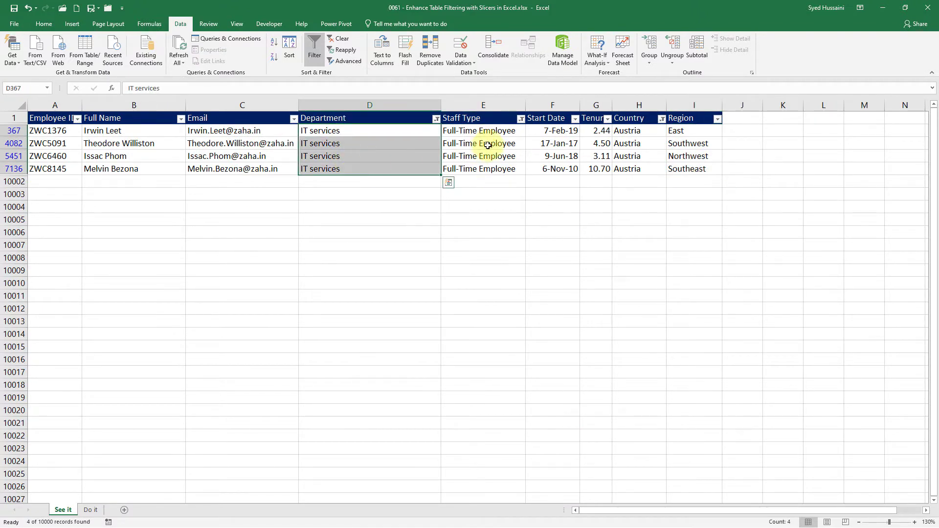
pyautogui.moveTo(487, 131); pyautogui.dragTo(489, 181)
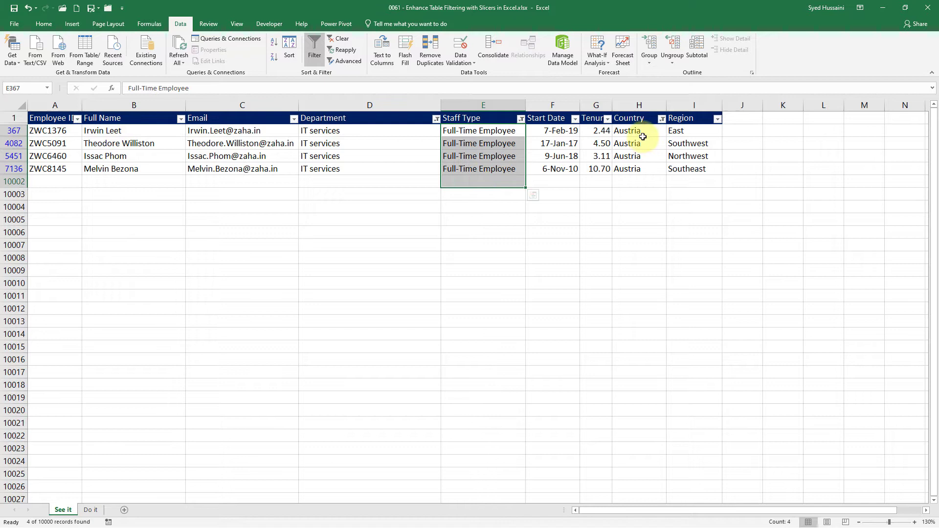
pyautogui.moveTo(642, 136); pyautogui.dragTo(637, 169)
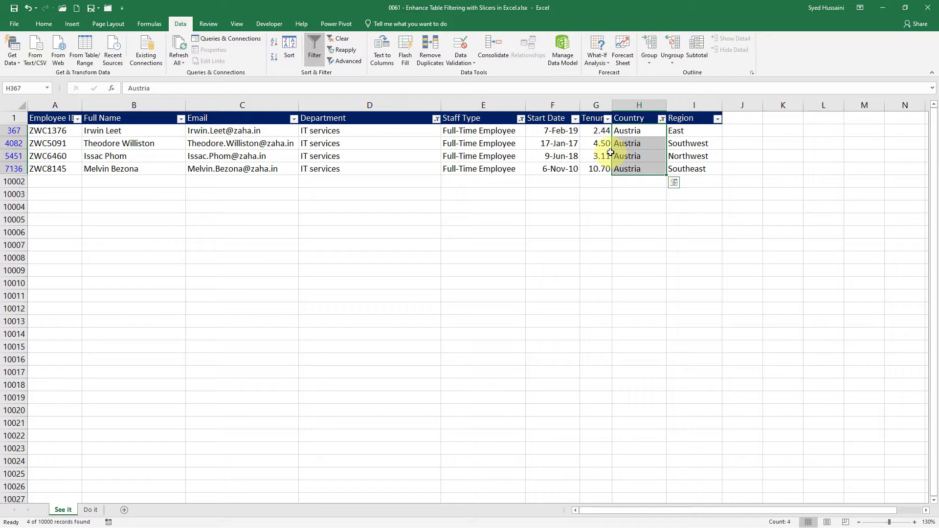
pyautogui.click(339, 38)
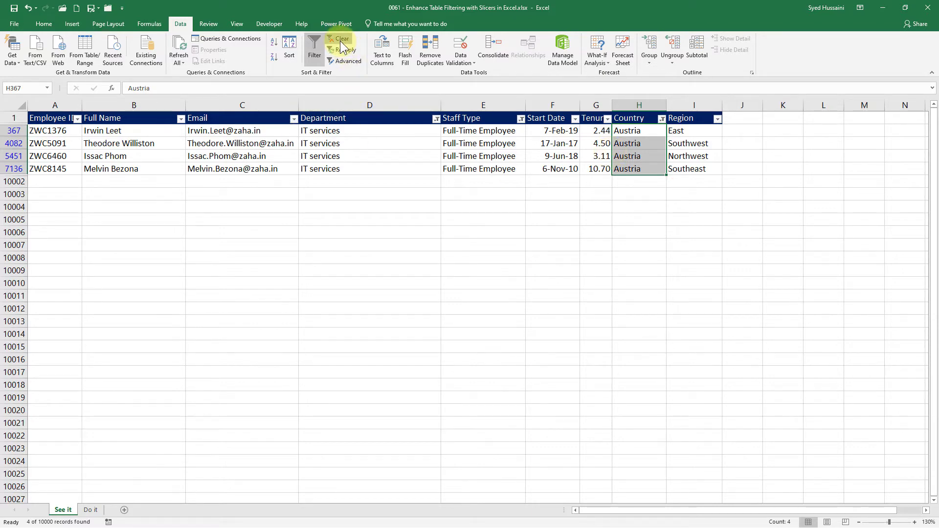
# Turn filtering off and format A1:I10001 as a styled table with headers
pyautogui.click(316, 52)
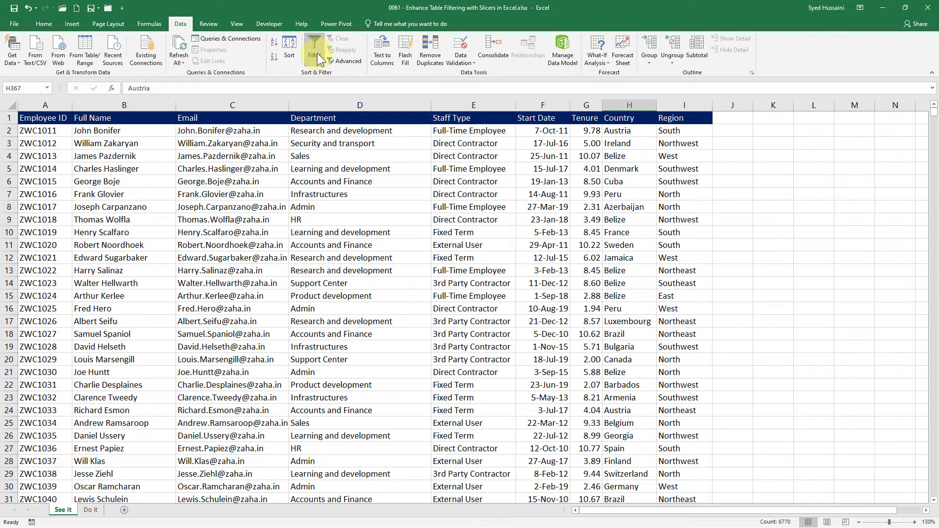
pyautogui.click(321, 220)
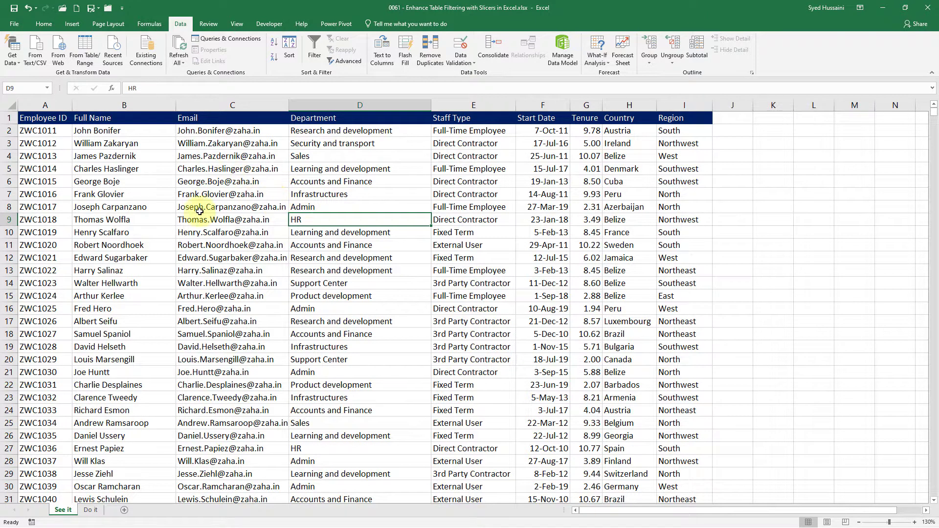
pyautogui.click(216, 258)
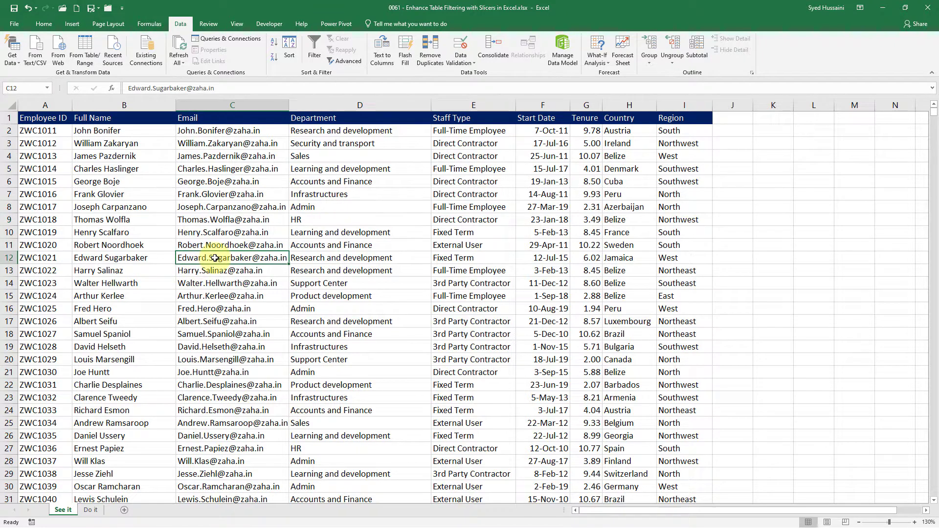
pyautogui.hotkey('ctrl', 't')
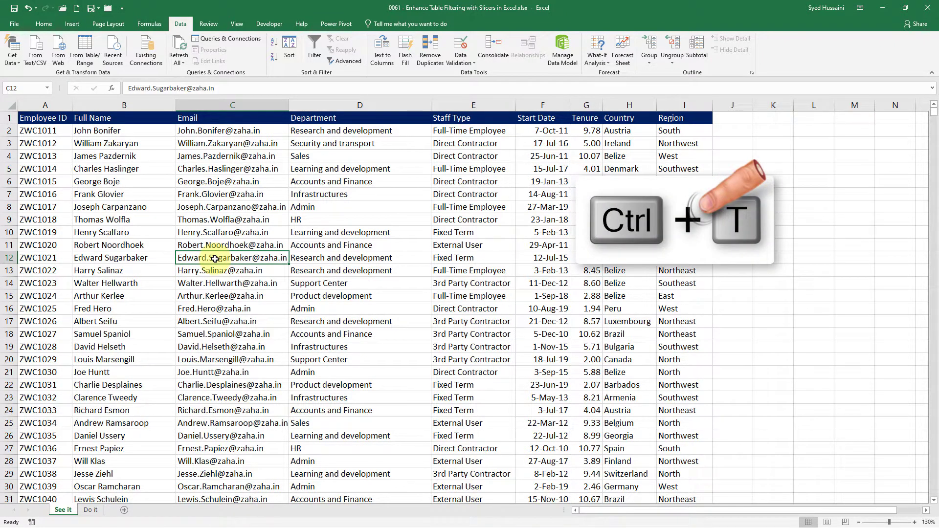
pyautogui.click(47, 26)
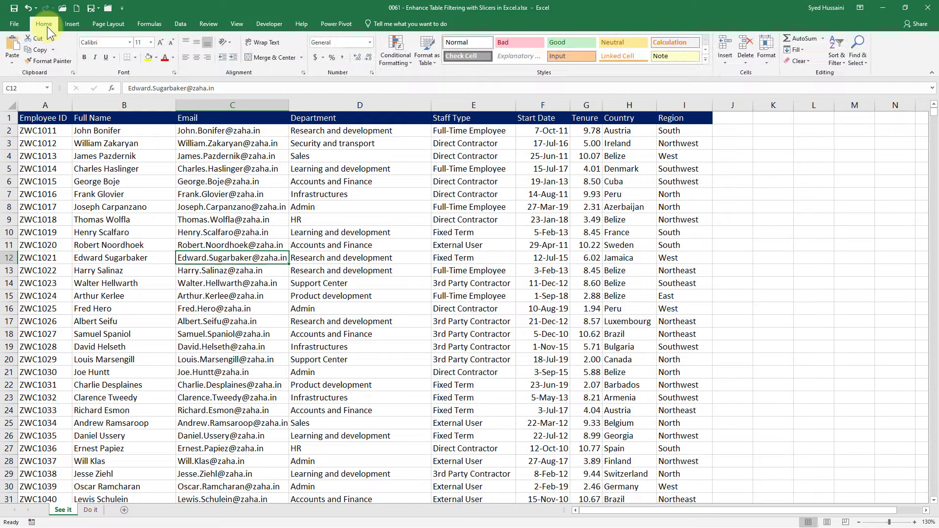
pyautogui.click(432, 63)
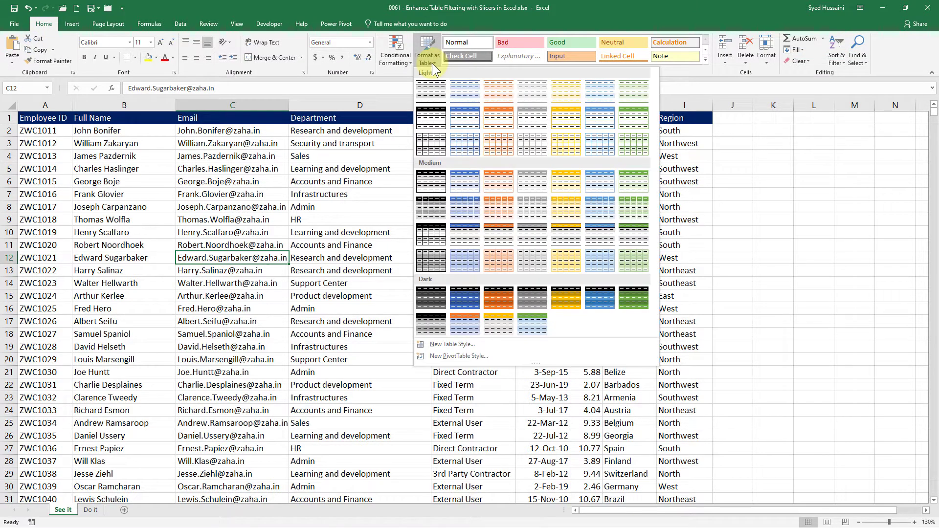
pyautogui.click(463, 186)
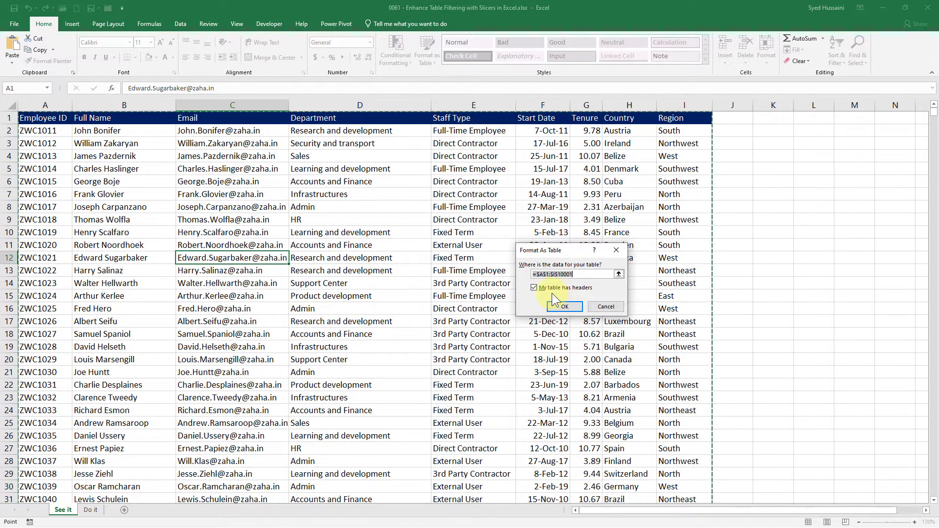
pyautogui.click(558, 307)
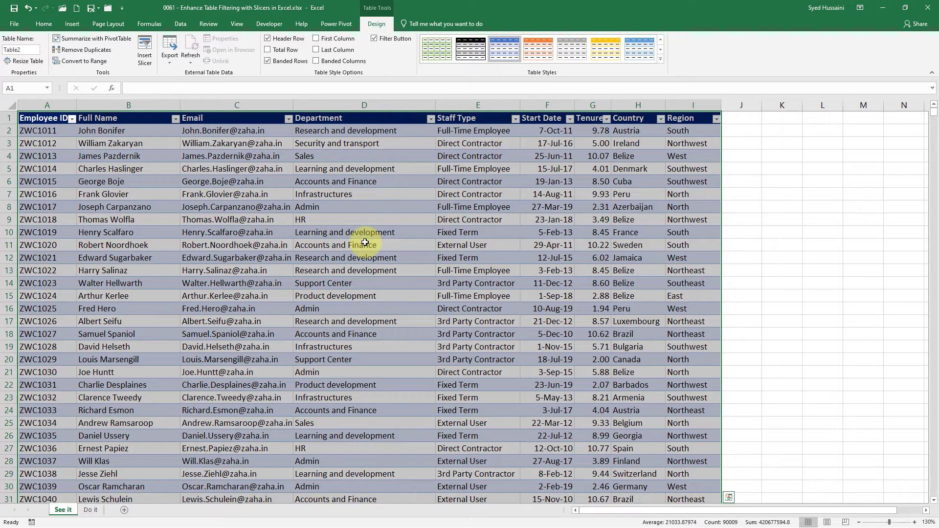
pyautogui.click(365, 242)
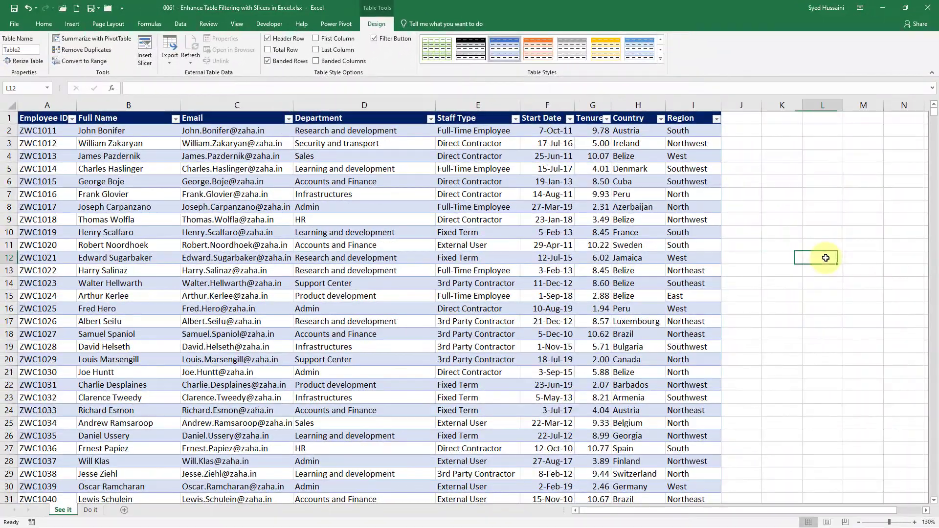
pyautogui.click(825, 257)
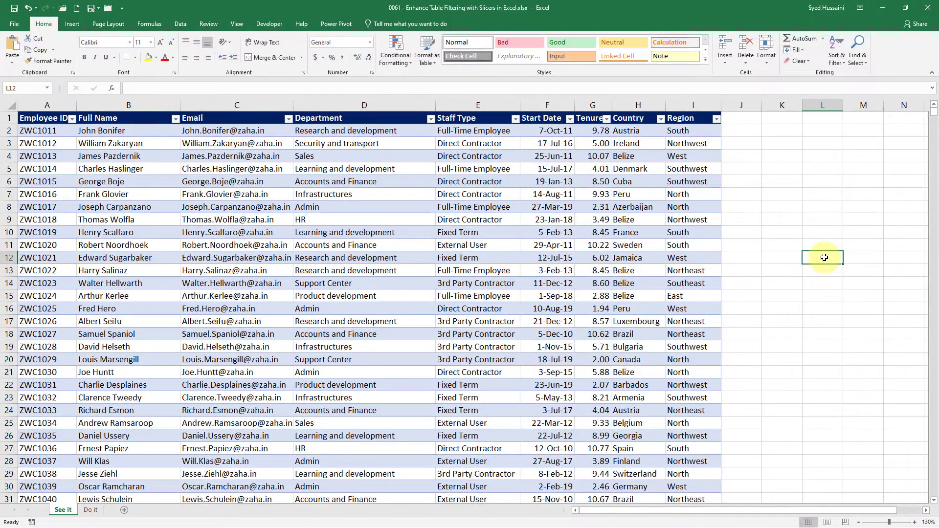
pyautogui.click(362, 245)
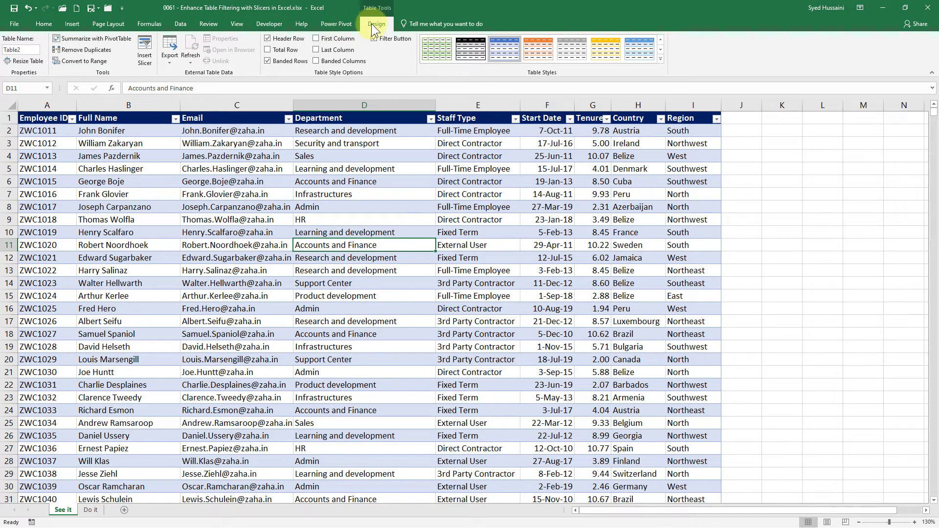
# Choose Department, Country and Staff Type as slicer fields for the employee table
pyautogui.click(144, 53)
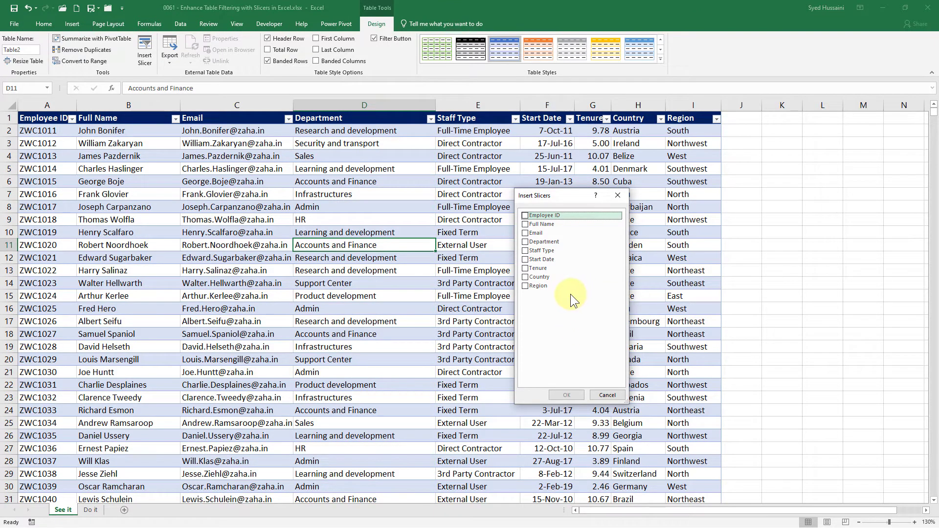
pyautogui.click(527, 241)
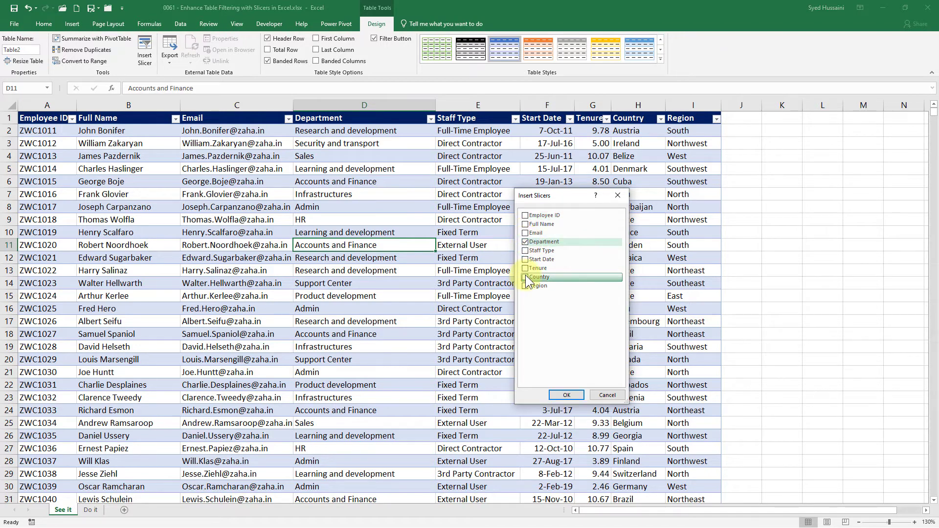
pyautogui.click(527, 278)
pyautogui.click(526, 251)
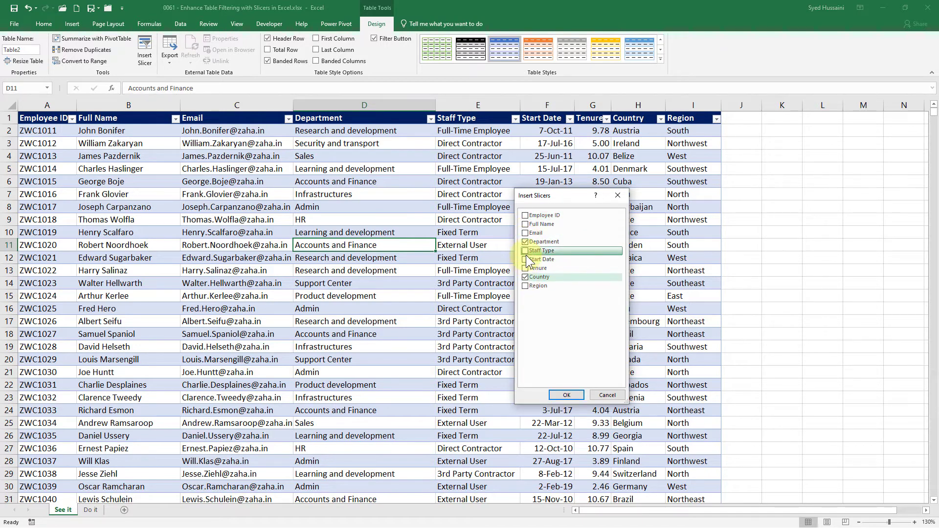
# Create the three slicers and arrange Country, Staff Type and Department to the table's right
pyautogui.click(566, 396)
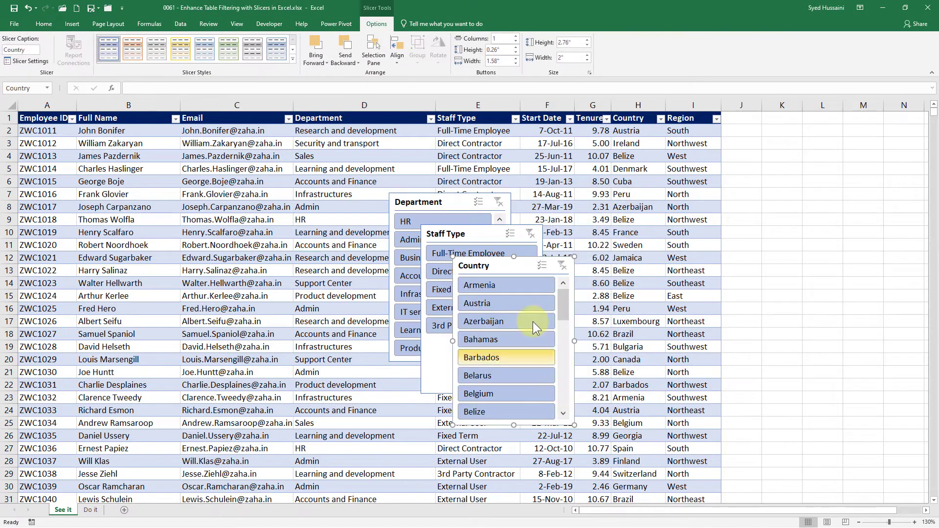
pyautogui.moveTo(491, 267); pyautogui.dragTo(761, 134)
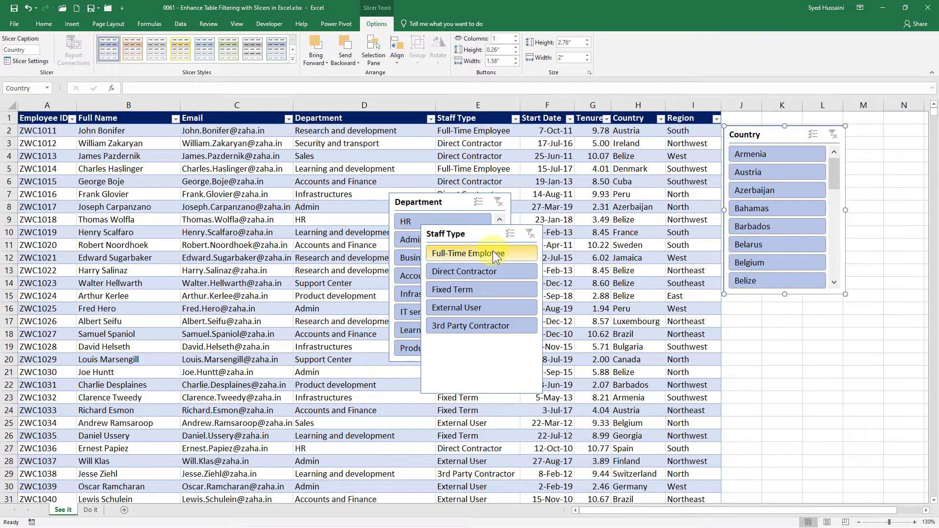
pyautogui.moveTo(479, 233); pyautogui.dragTo(782, 307)
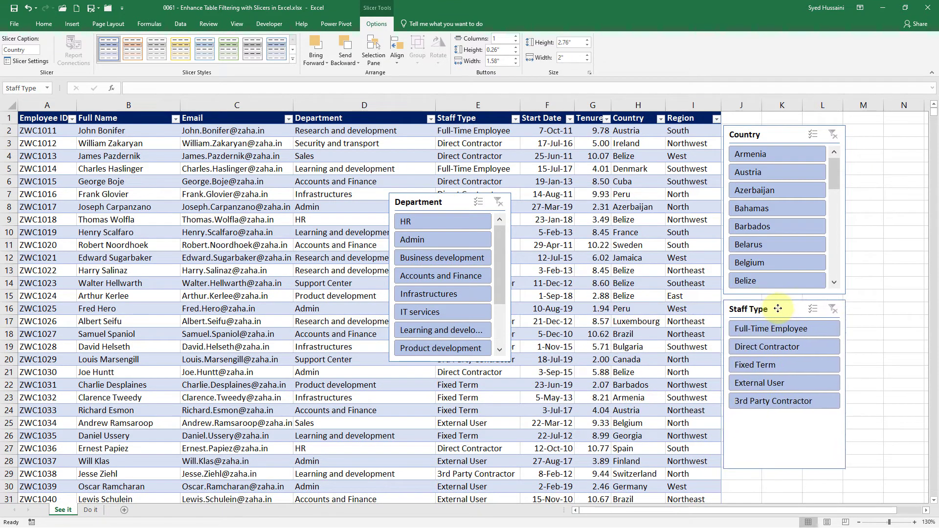
pyautogui.click(844, 217)
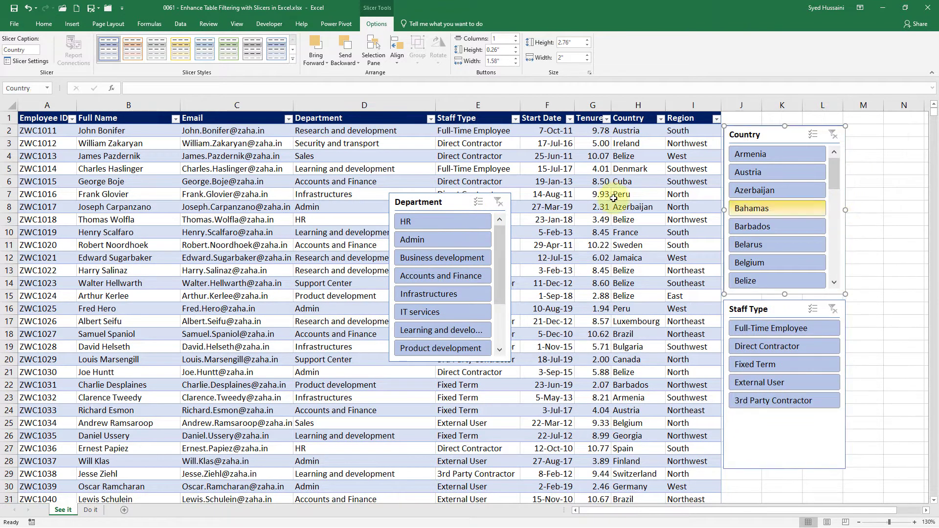
pyautogui.moveTo(434, 202); pyautogui.dragTo(604, 268)
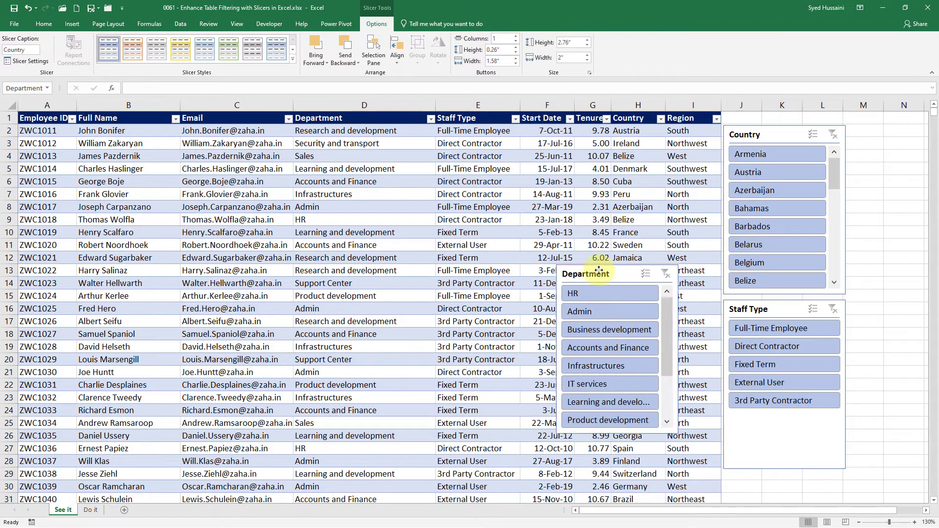
pyautogui.click(859, 523)
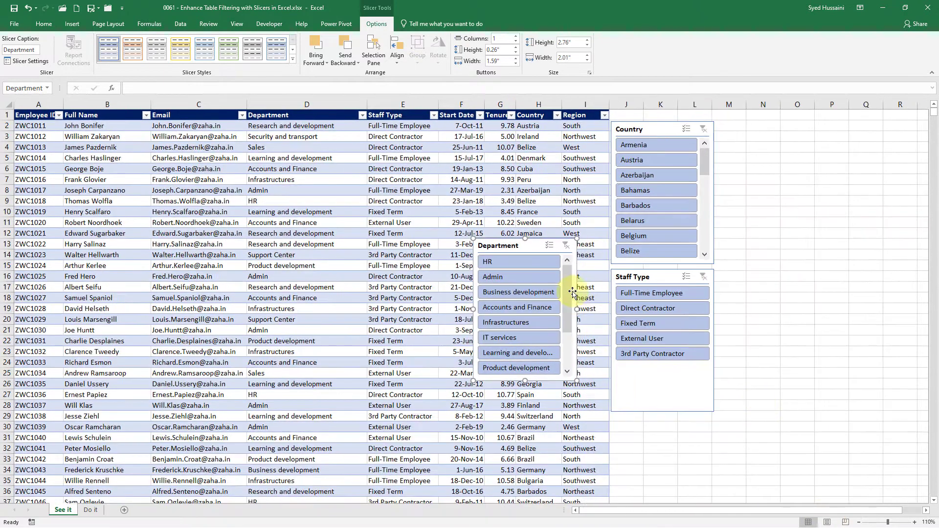
pyautogui.moveTo(512, 245); pyautogui.dragTo(758, 130)
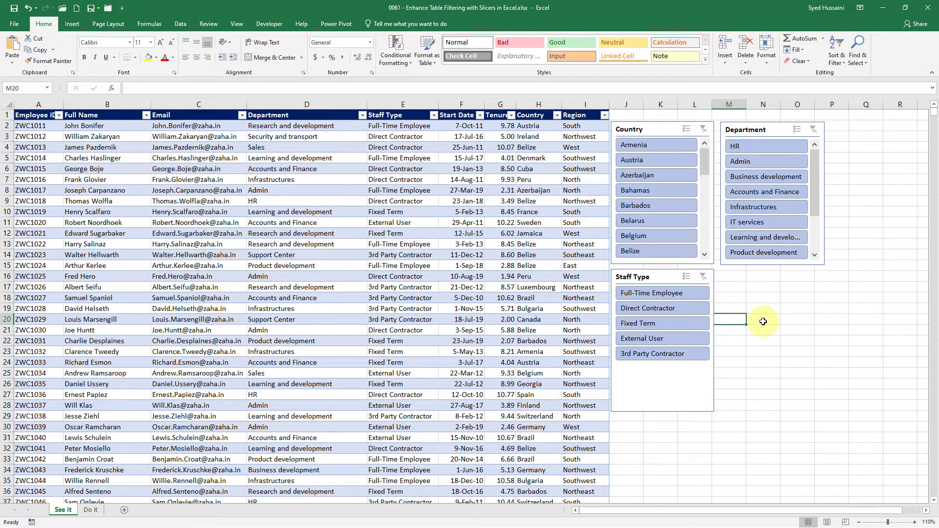
pyautogui.click(644, 161)
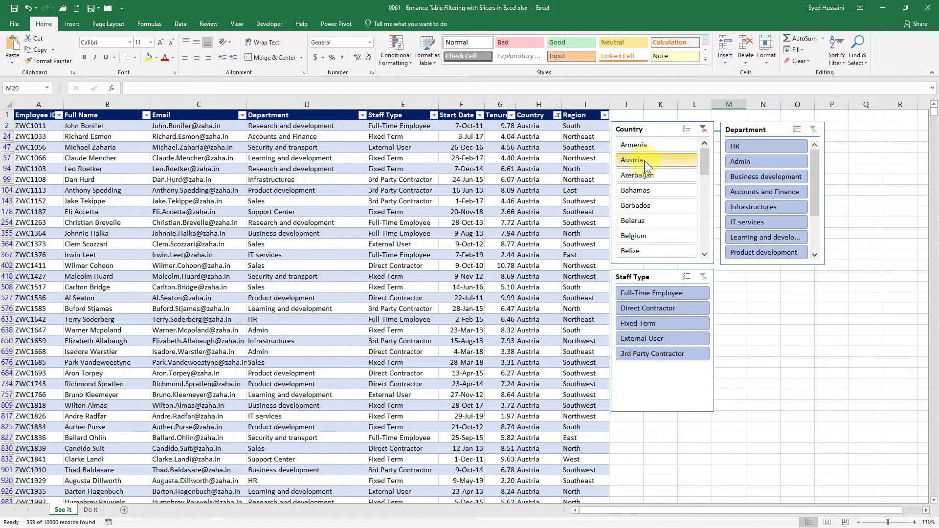
pyautogui.click(648, 292)
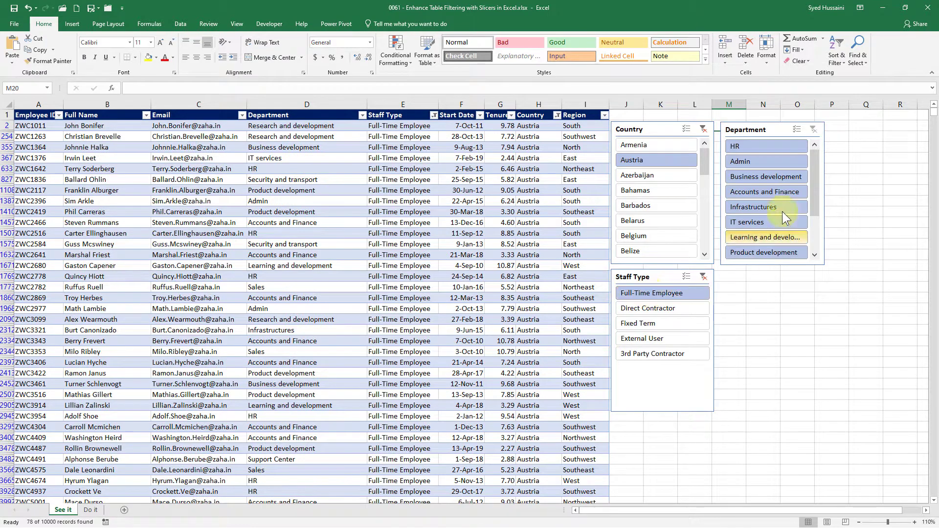
pyautogui.click(767, 160)
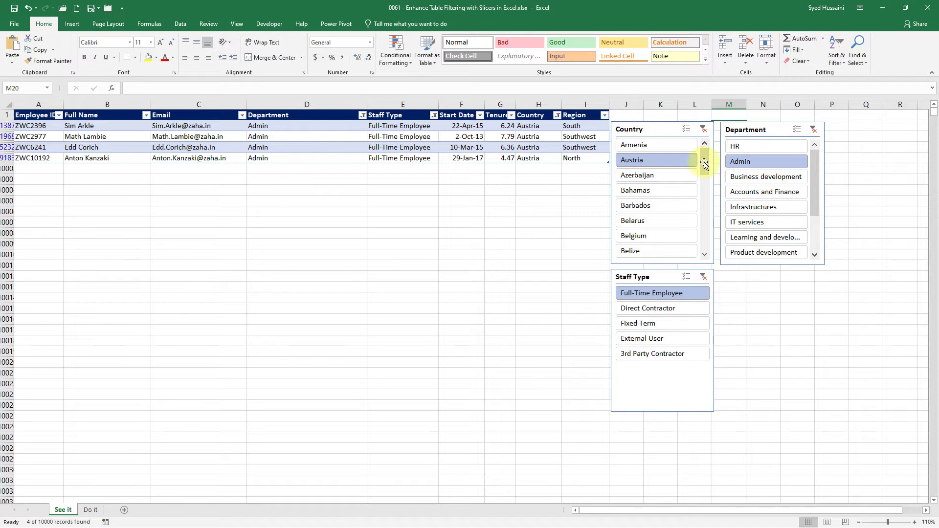
pyautogui.click(703, 134)
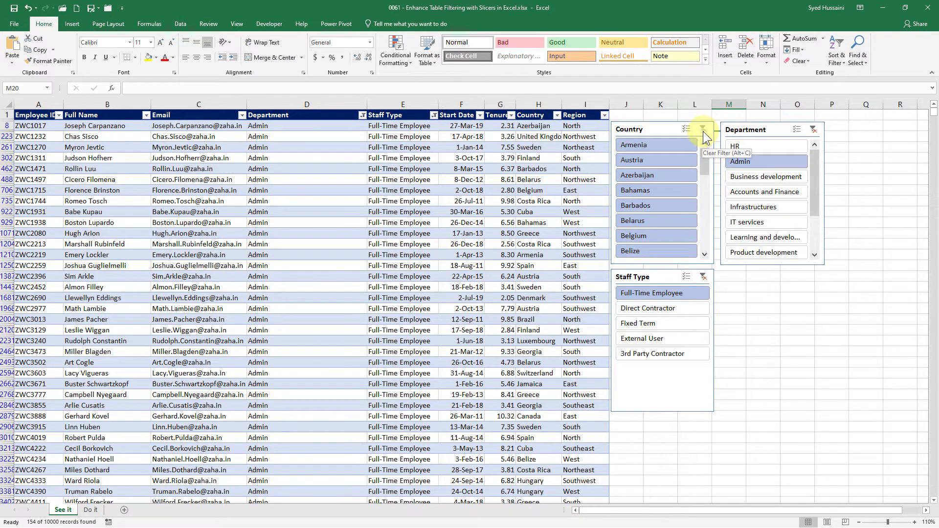
pyautogui.click(702, 277)
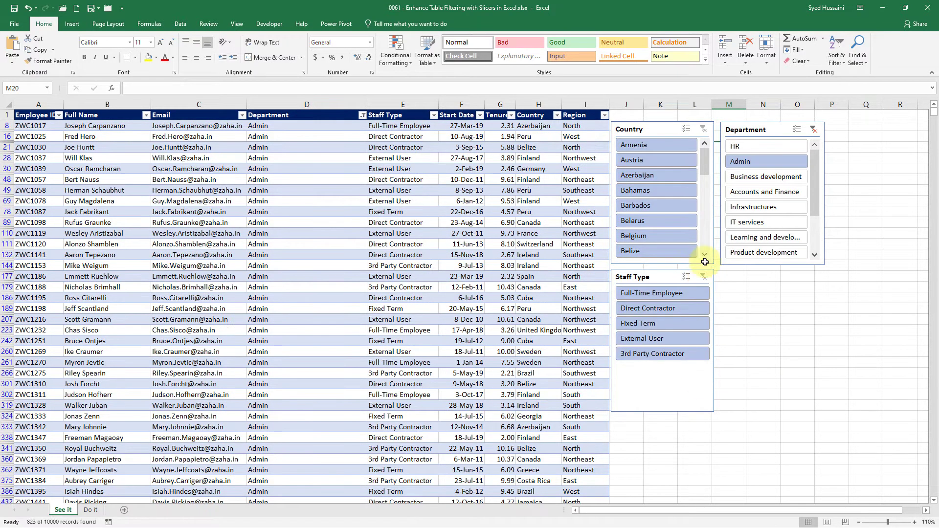
pyautogui.click(812, 131)
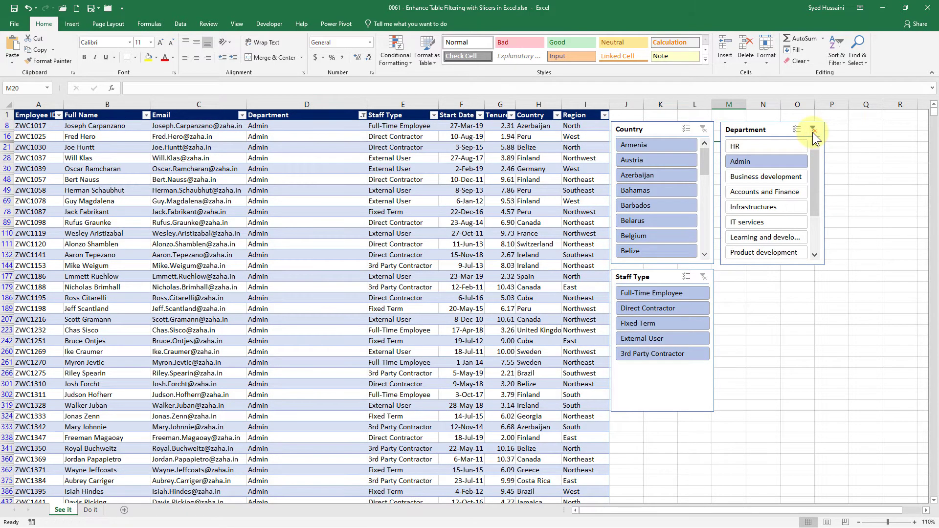
pyautogui.scroll(-9, 490, 336)
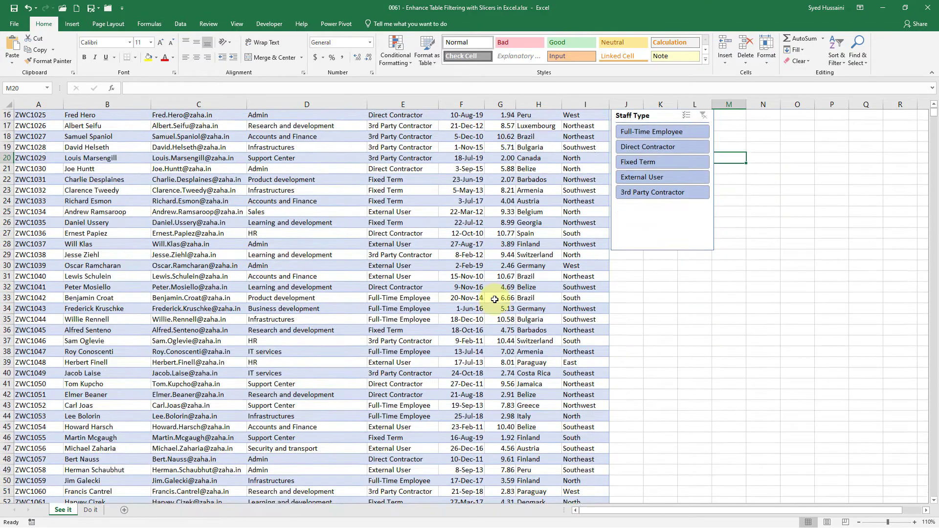
pyautogui.scroll(-2, 494, 299)
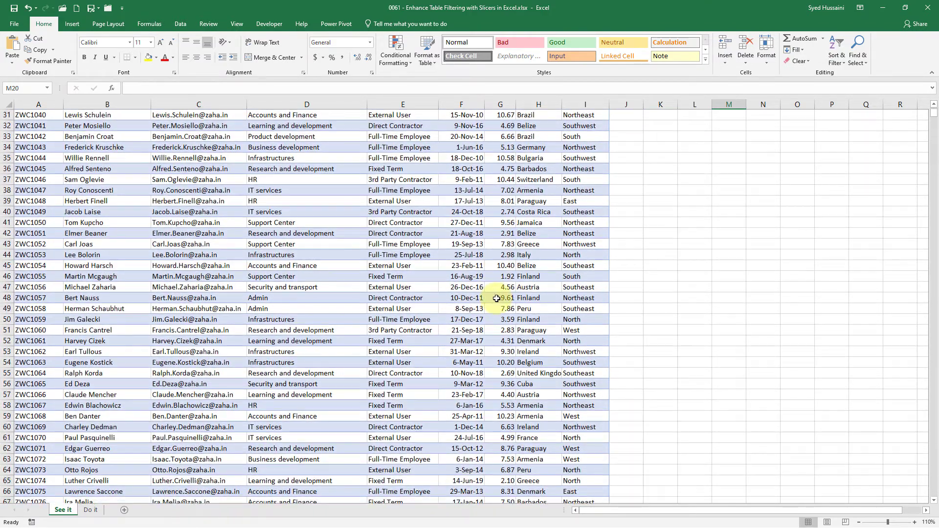
pyautogui.scroll(-2, 496, 298)
pyautogui.scroll(13, 497, 299)
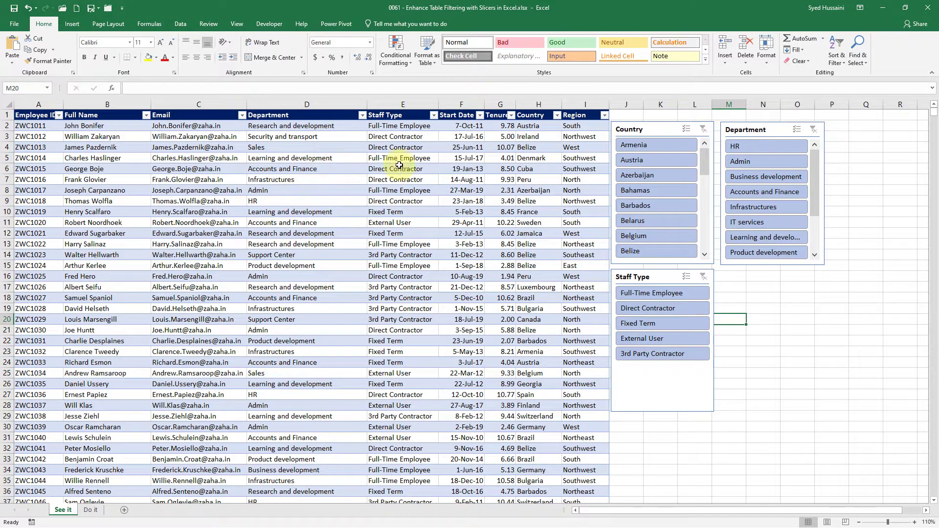
# Regroup the Country and Staff Type slicers lower down beside the Department slicer
pyautogui.moveTo(645, 137); pyautogui.dragTo(768, 333)
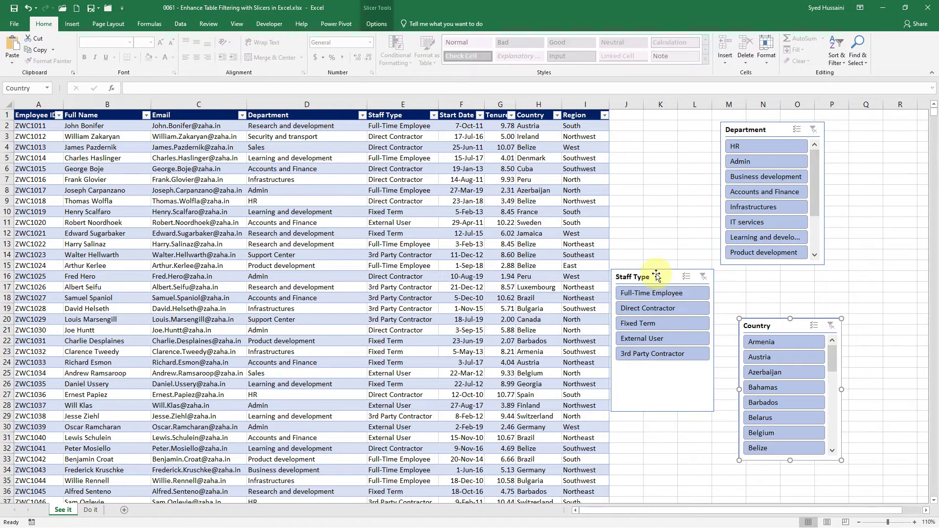
pyautogui.moveTo(656, 272); pyautogui.dragTo(662, 330)
pyautogui.moveTo(746, 130); pyautogui.dragTo(534, 346)
# Insert ten blank rows above the table header, then click cell B3
pyautogui.click(8, 116)
pyautogui.moveTo(7, 115); pyautogui.dragTo(3, 211)
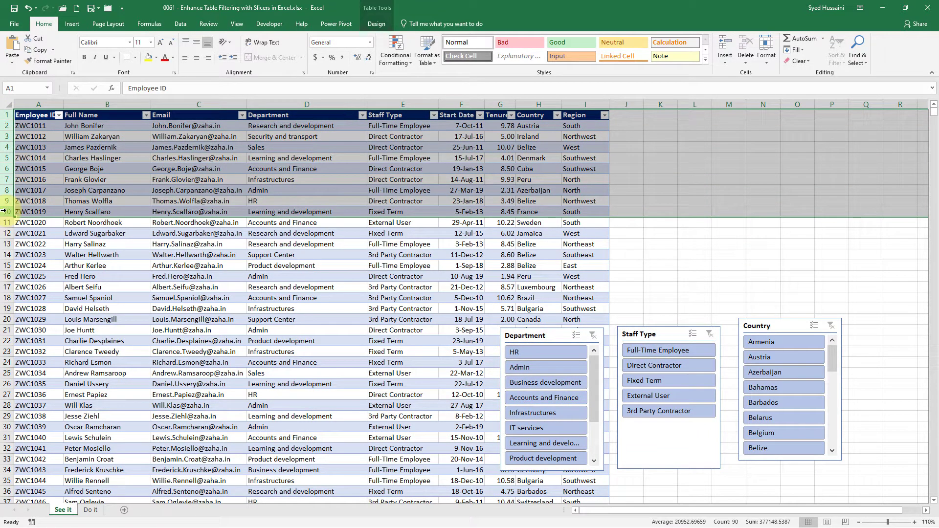
pyautogui.rightClick(3, 211)
pyautogui.click(40, 274)
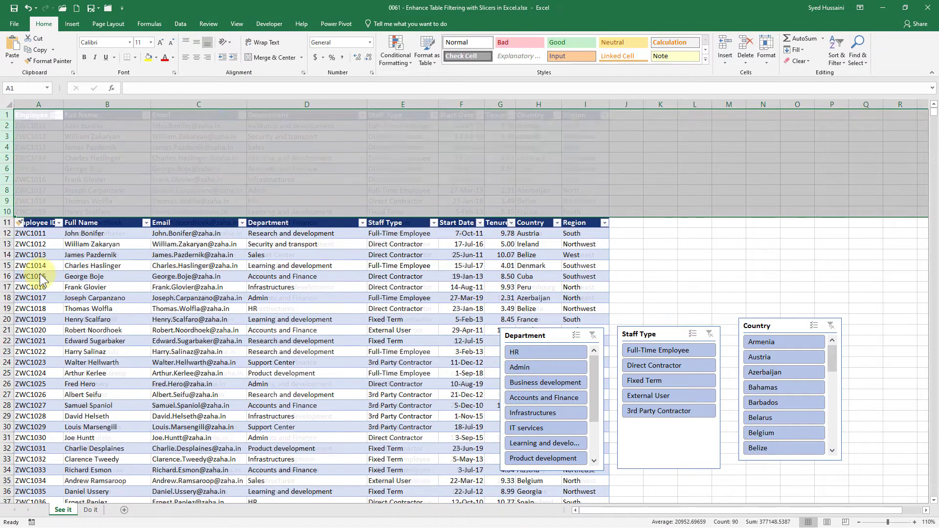
pyautogui.click(130, 140)
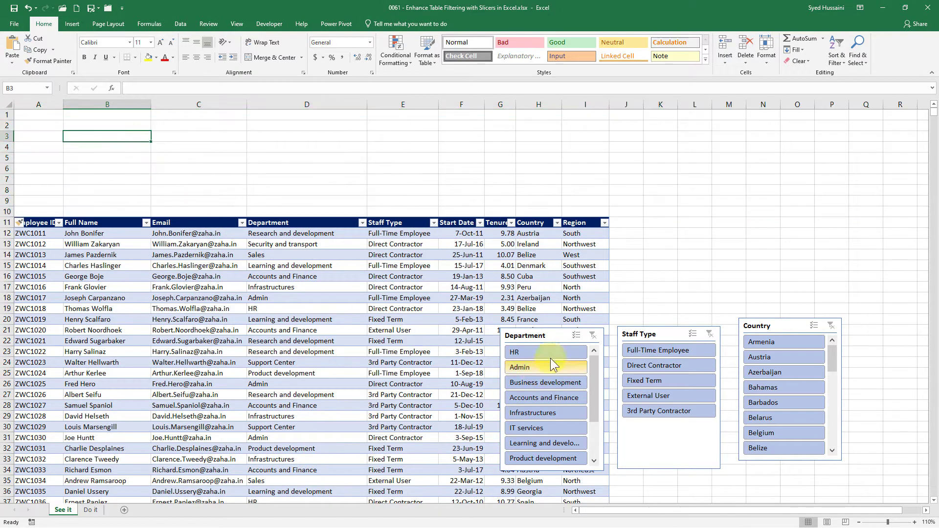
# Move the Department slicer to A1, set it to 2 columns, and resize it
pyautogui.moveTo(547, 337); pyautogui.dragTo(63, 120)
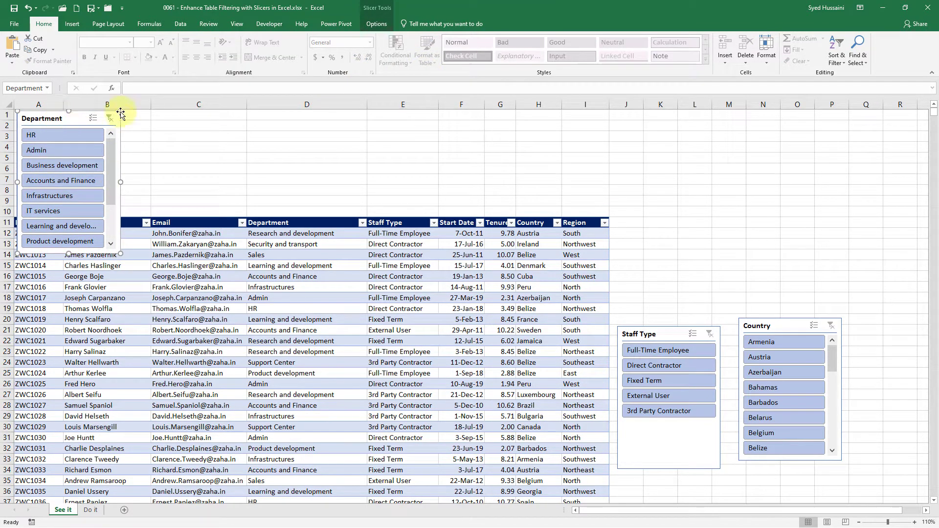
pyautogui.click(370, 21)
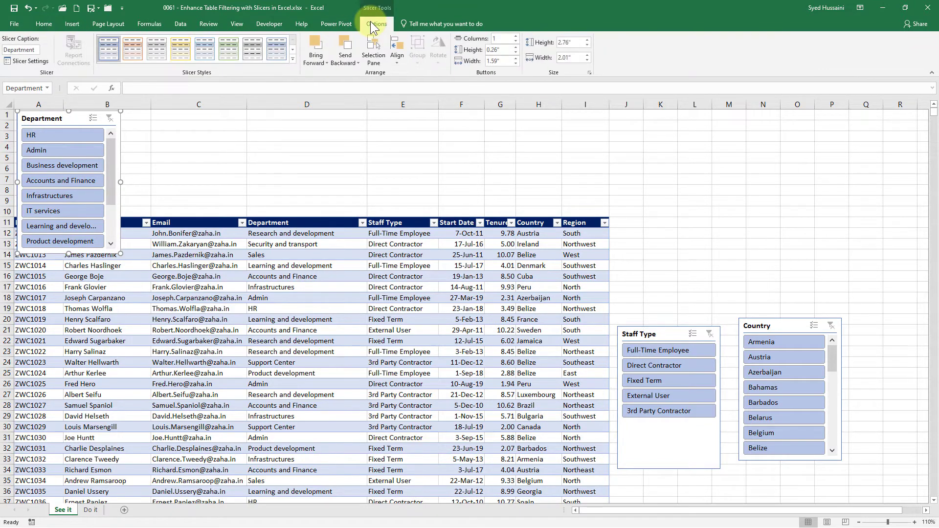
pyautogui.click(516, 37)
pyautogui.moveTo(121, 182); pyautogui.dragTo(192, 181)
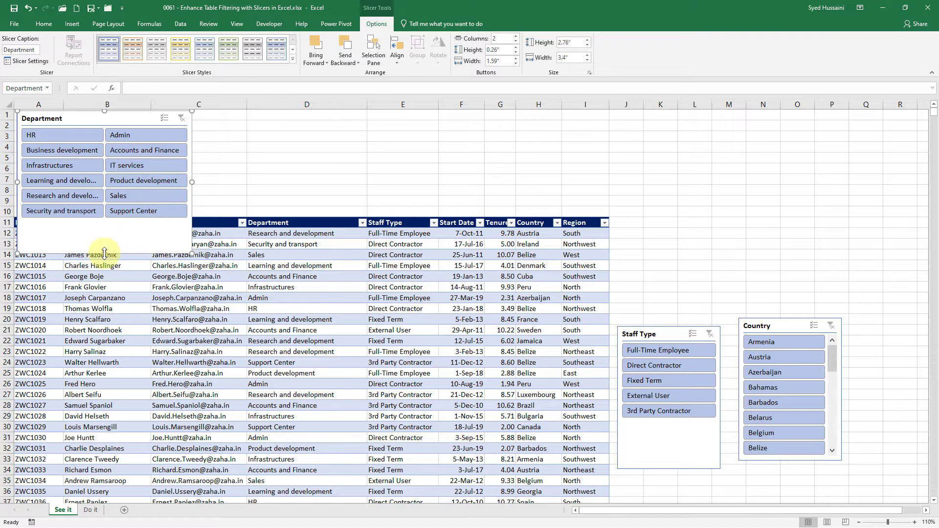
pyautogui.moveTo(105, 247); pyautogui.dragTo(107, 216)
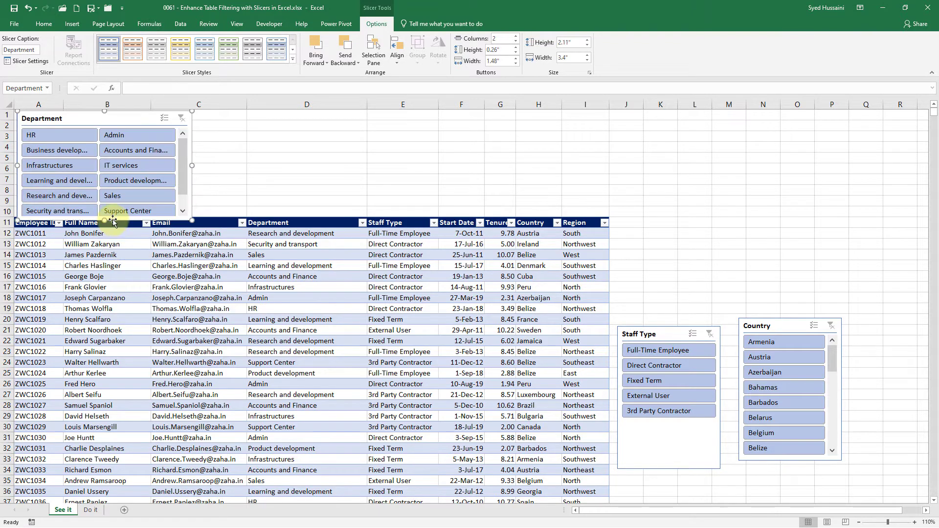
# Heighten row 10, fine-tune the slicer height, and move Staff Type beside Department
pyautogui.moveTo(8, 217); pyautogui.dragTo(13, 224)
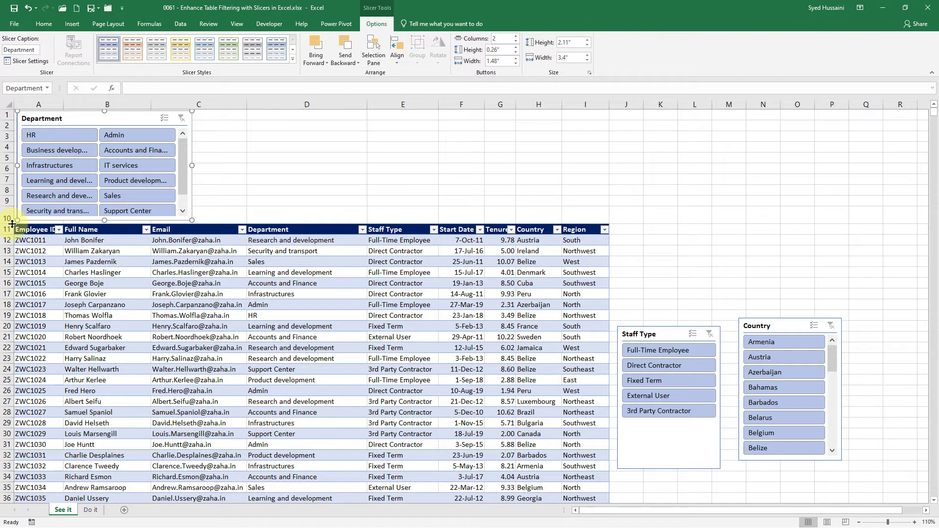
pyautogui.moveTo(104, 221); pyautogui.dragTo(105, 223)
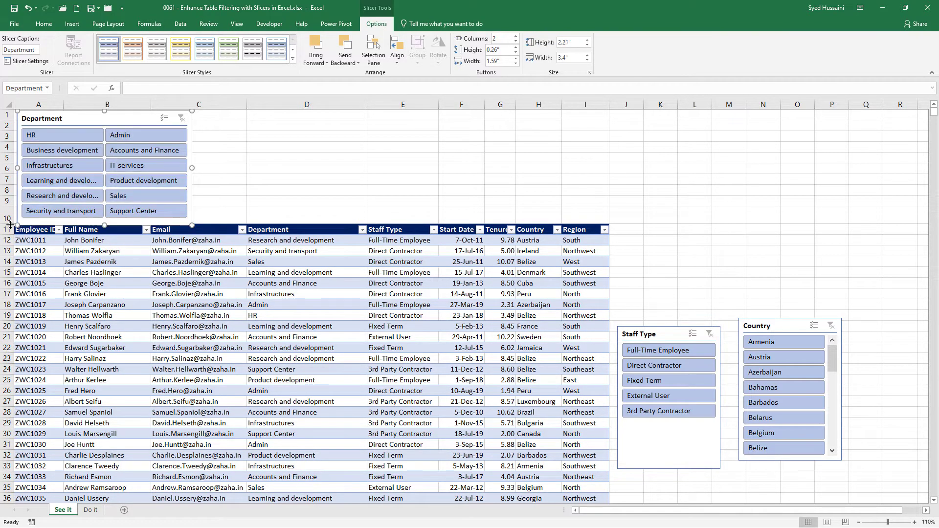
pyautogui.moveTo(11, 224); pyautogui.dragTo(10, 227)
pyautogui.moveTo(664, 334); pyautogui.dragTo(240, 120)
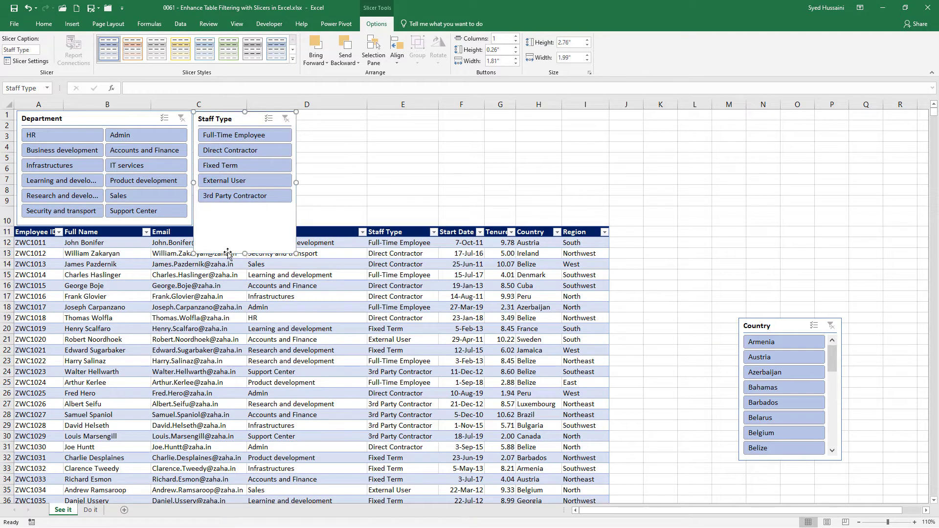
# Shorten Staff Type; place Country beside it, widened to column I, with 4 columns
pyautogui.moveTo(245, 253); pyautogui.dragTo(251, 223)
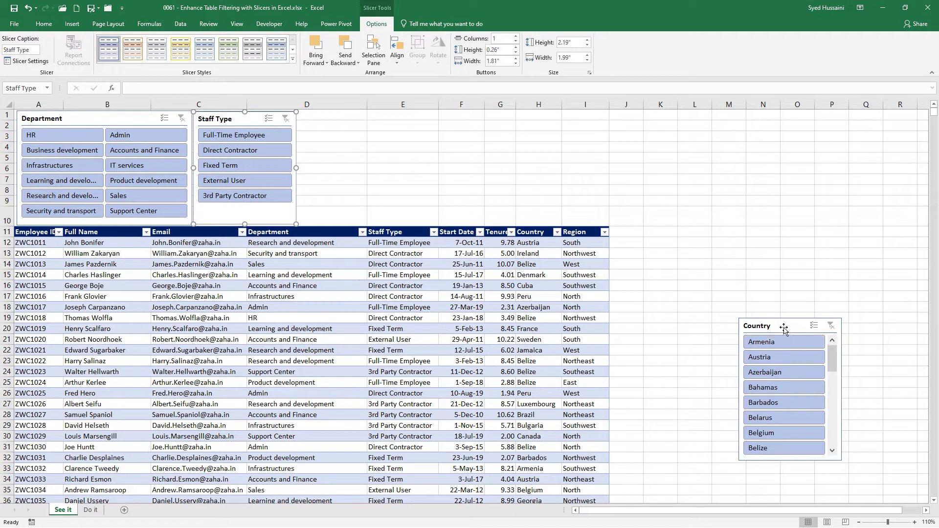
pyautogui.moveTo(782, 325); pyautogui.dragTo(340, 120)
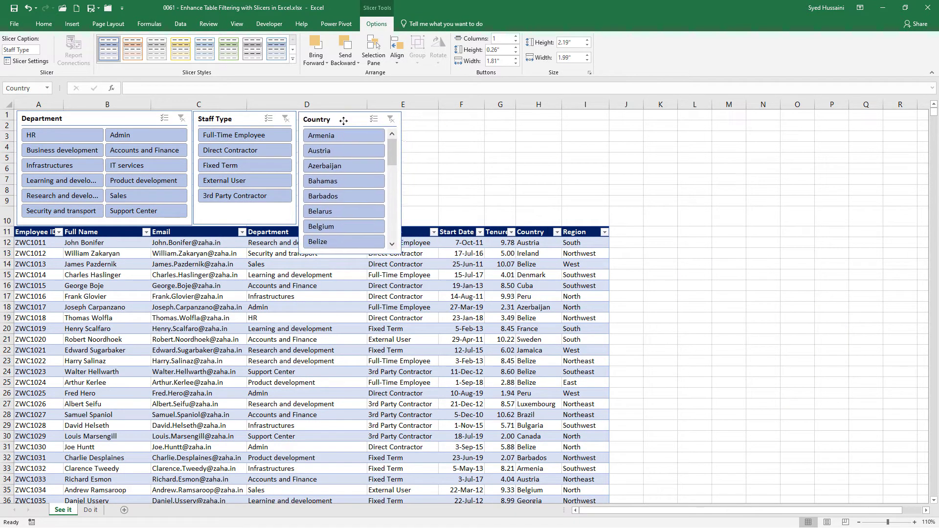
pyautogui.moveTo(403, 182); pyautogui.dragTo(606, 182)
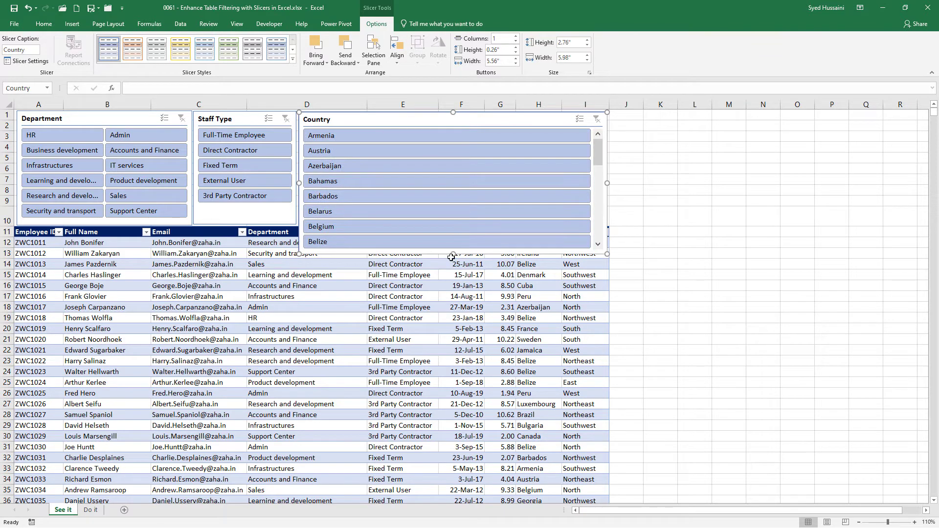
pyautogui.click(451, 241)
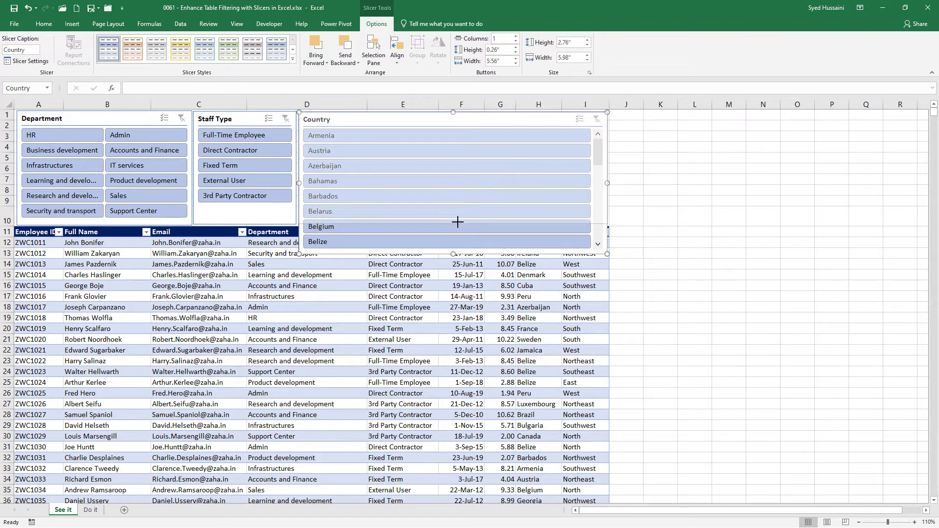
pyautogui.moveTo(457, 226); pyautogui.dragTo(459, 224)
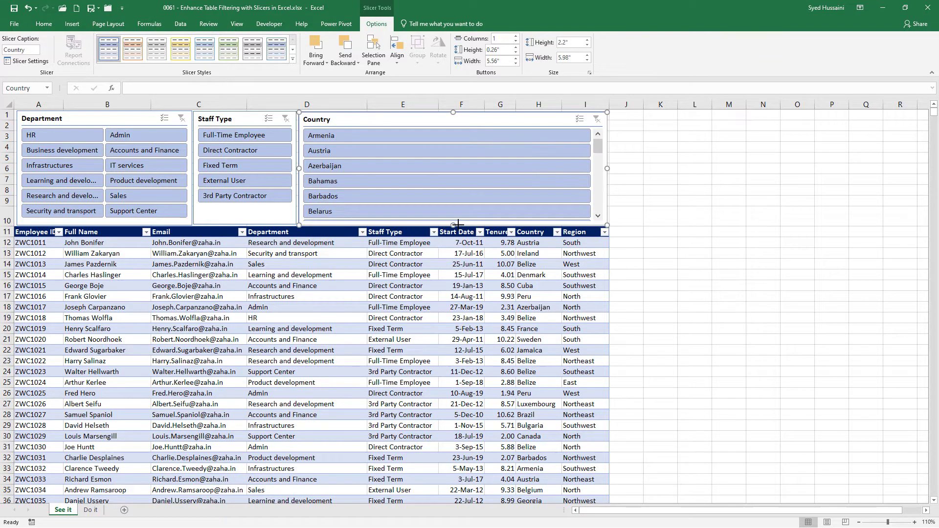
pyautogui.click(516, 36)
pyautogui.click(516, 37)
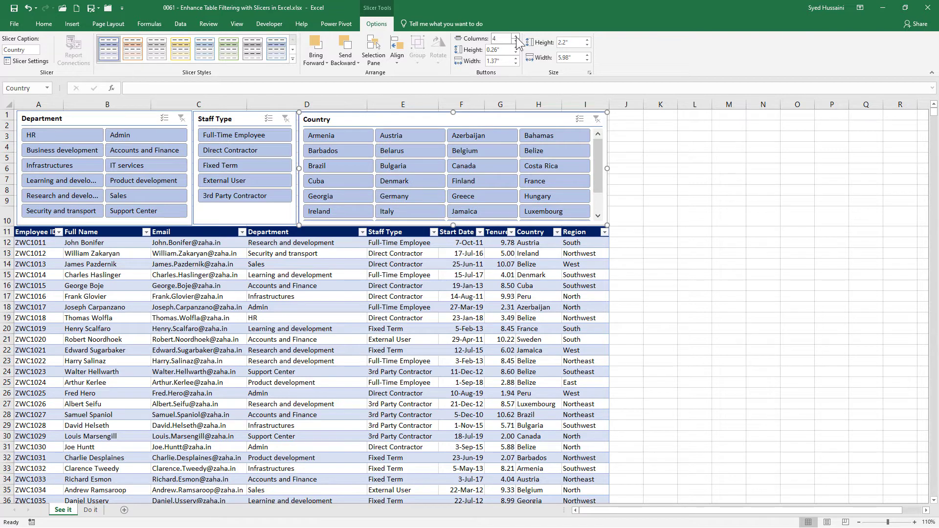
pyautogui.moveTo(596, 154)
pyautogui.mouseDown()
pyautogui.moveTo(601, 182)
pyautogui.moveTo(597, 149)
pyautogui.mouseUp()
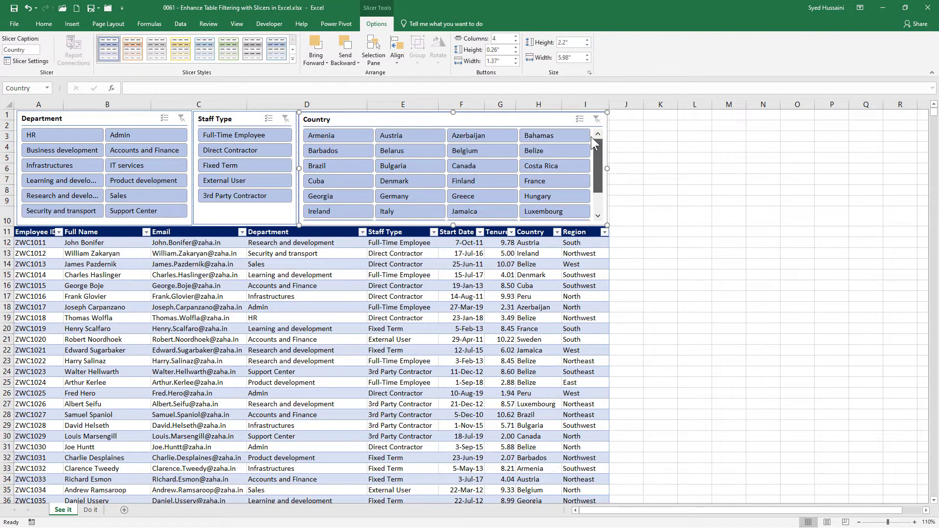
# Select cell A12 and try Freeze Top Row, scrolling to check the result
pyautogui.click(631, 237)
pyautogui.click(26, 233)
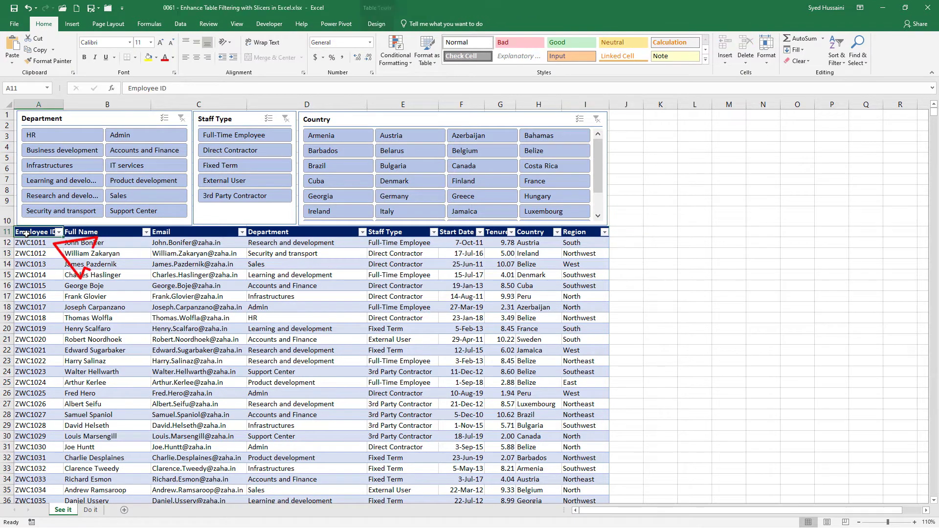
pyautogui.click(28, 244)
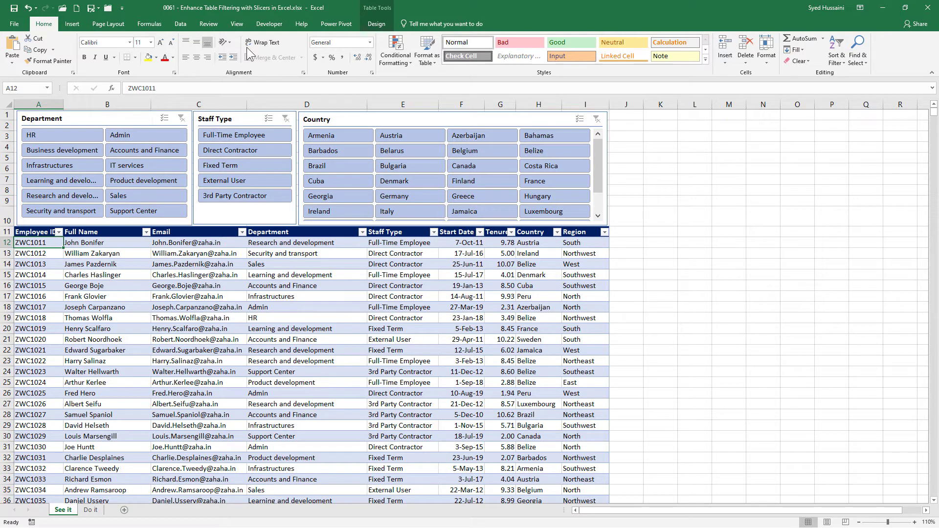
pyautogui.click(240, 24)
pyautogui.click(317, 58)
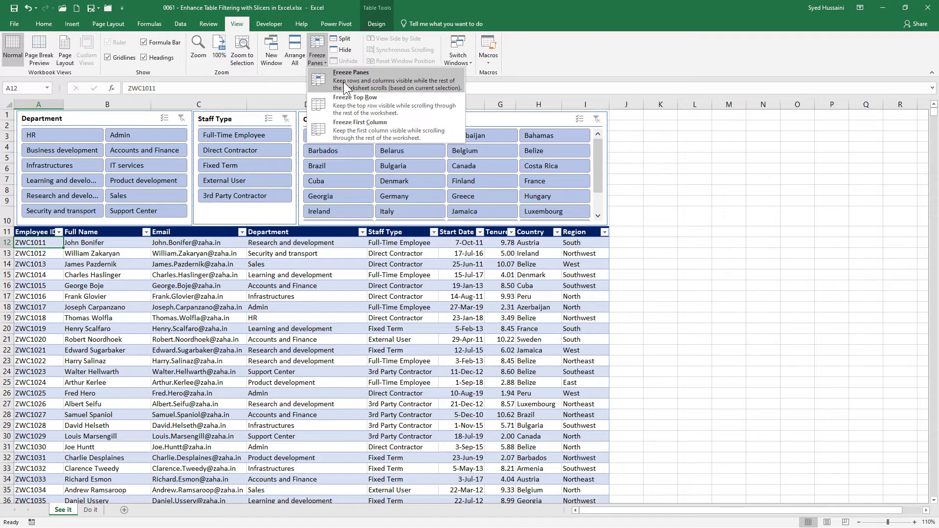
pyautogui.click(353, 102)
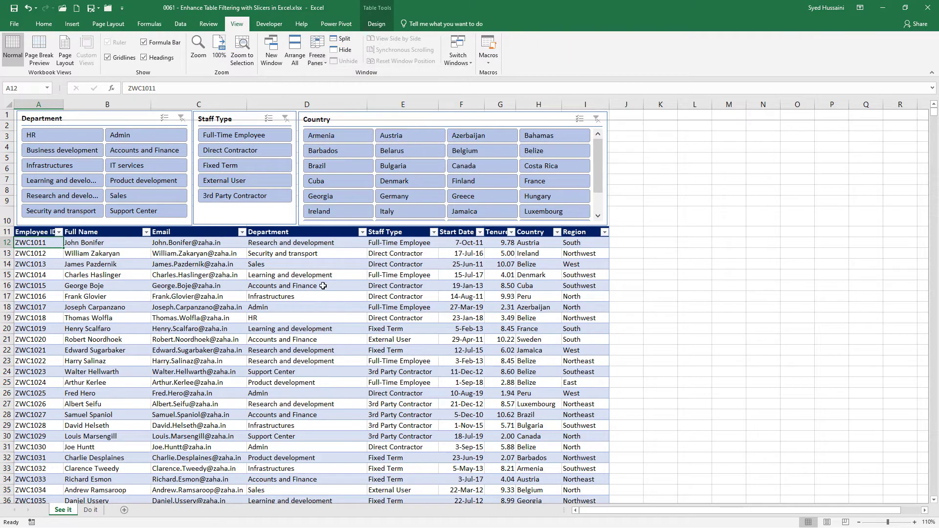
pyautogui.scroll(-4, 284, 320)
pyautogui.scroll(4, 284, 320)
pyautogui.scroll(-4, 252, 297)
pyautogui.scroll(4, 252, 296)
# Remove the top-row freeze and freeze panes above row 12 instead
pyautogui.click(323, 53)
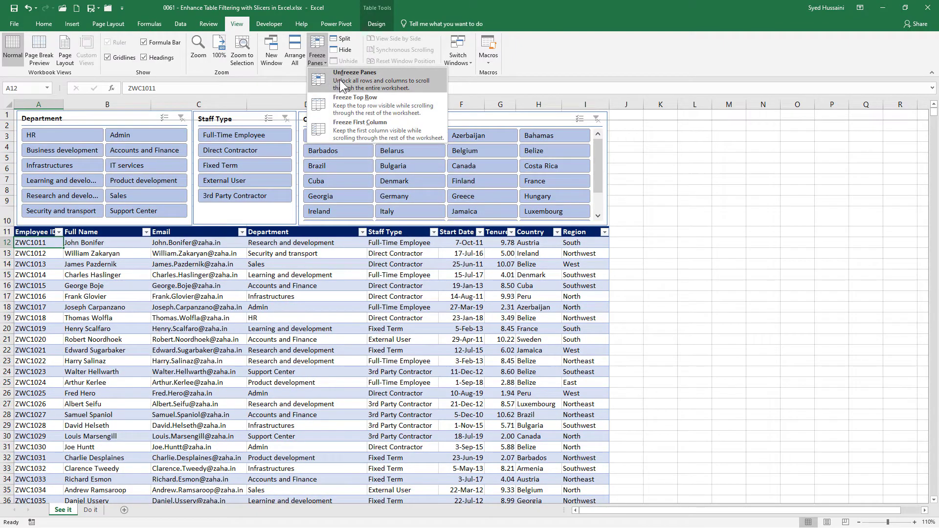
pyautogui.click(339, 79)
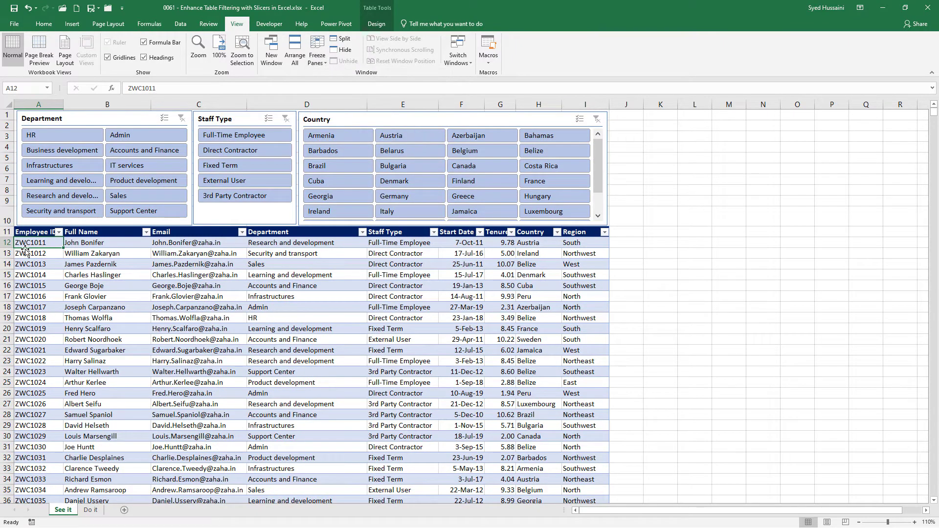
pyautogui.click(316, 55)
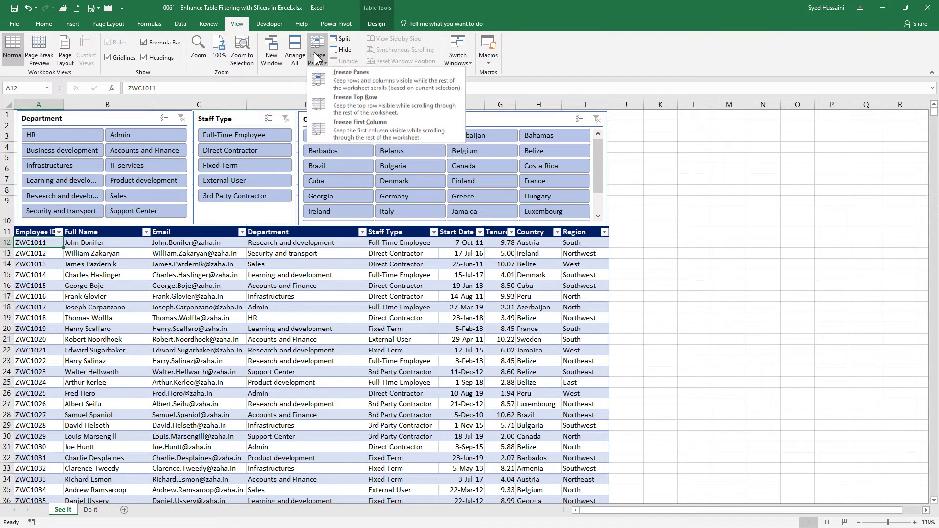
pyautogui.click(347, 84)
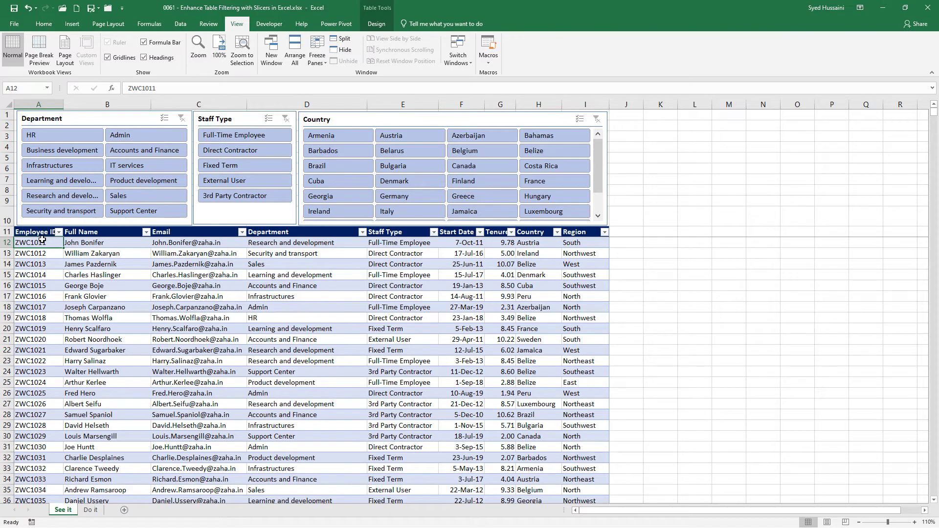
# Select Denmark, Fixed Term and IT services in the Country, Staff Type and Department slicers
pyautogui.scroll(-5, 220, 289)
pyautogui.scroll(5, 221, 289)
pyautogui.scroll(-20, 218, 279)
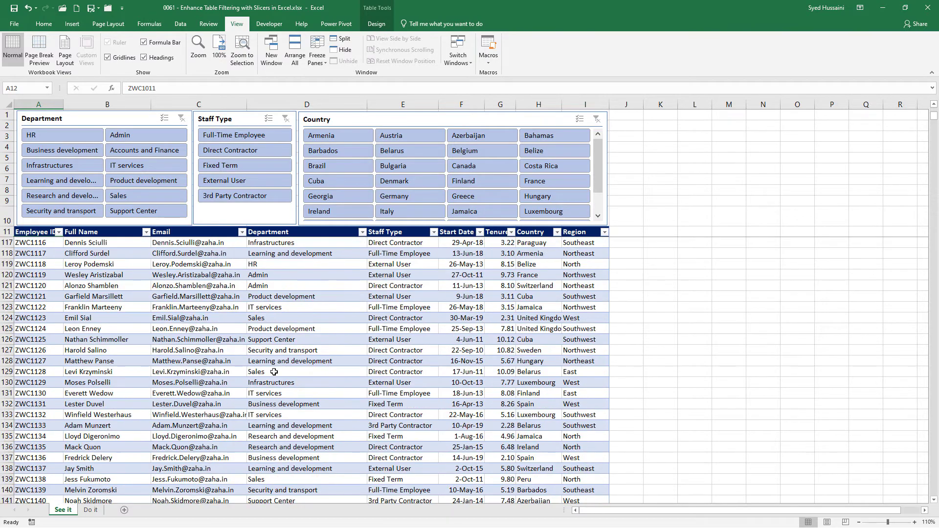
pyautogui.click(397, 182)
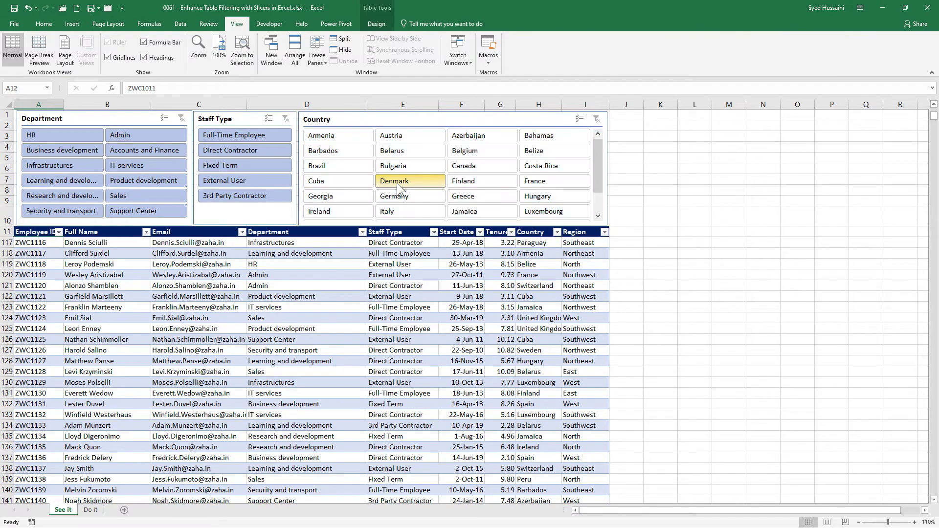
pyautogui.click(233, 167)
pyautogui.click(157, 169)
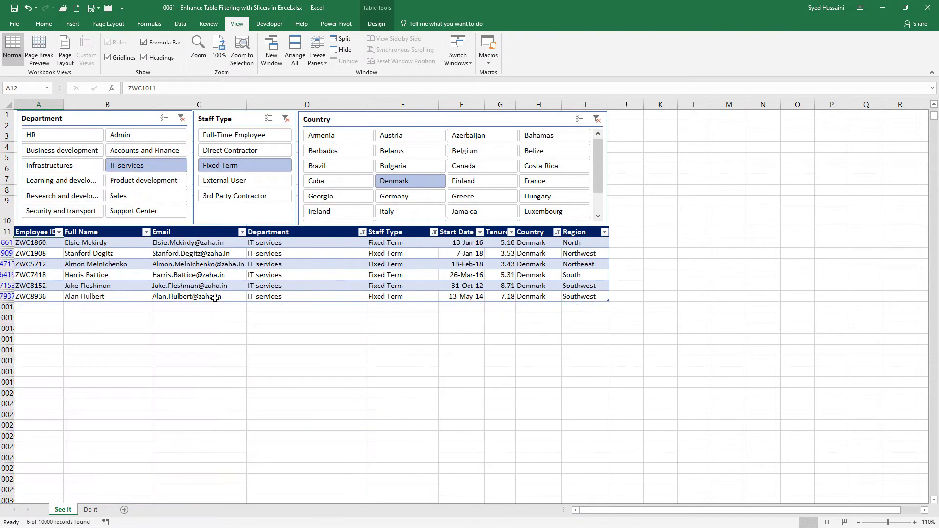